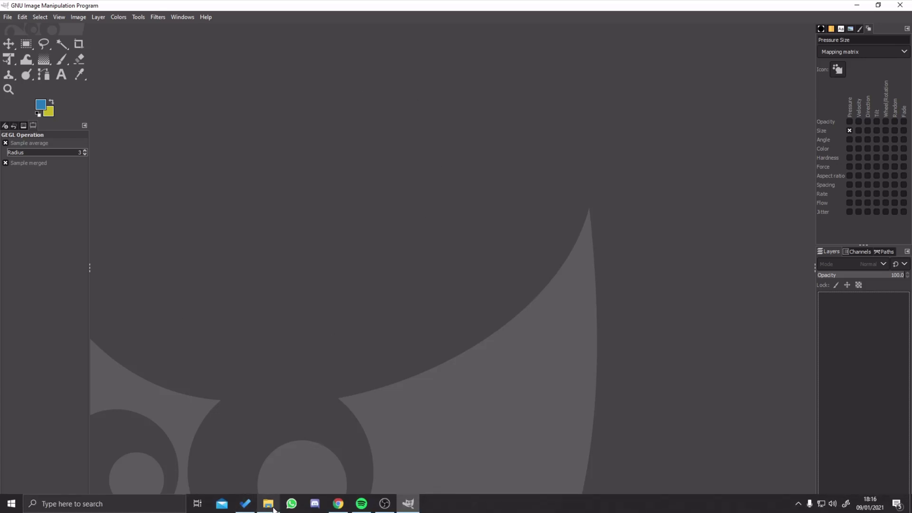
# Step: Open diogo-fagundes-VFogIPWnZS4-unsplash.jpg from Downloads in GIMP and convert it to built-in sRGB
pyautogui.click(269, 504)
pyautogui.moveTo(202, 175); pyautogui.dragTo(281, 425)
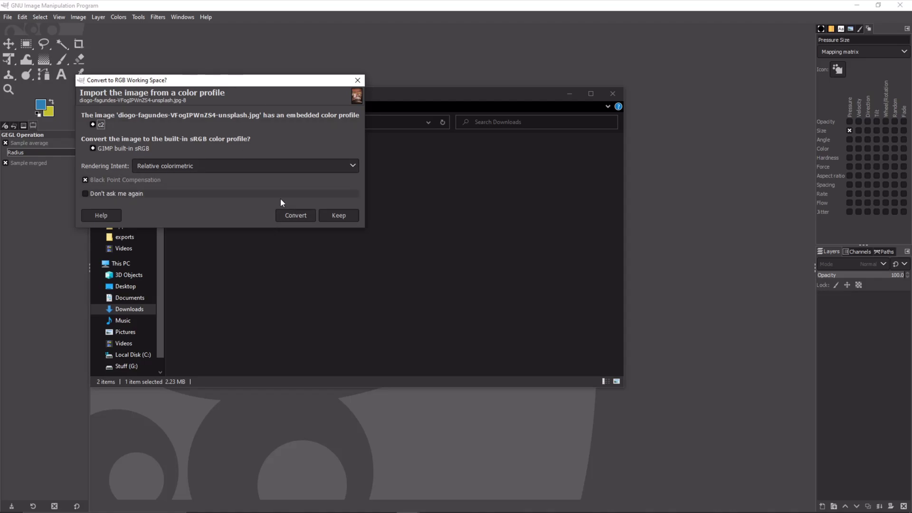
pyautogui.click(290, 214)
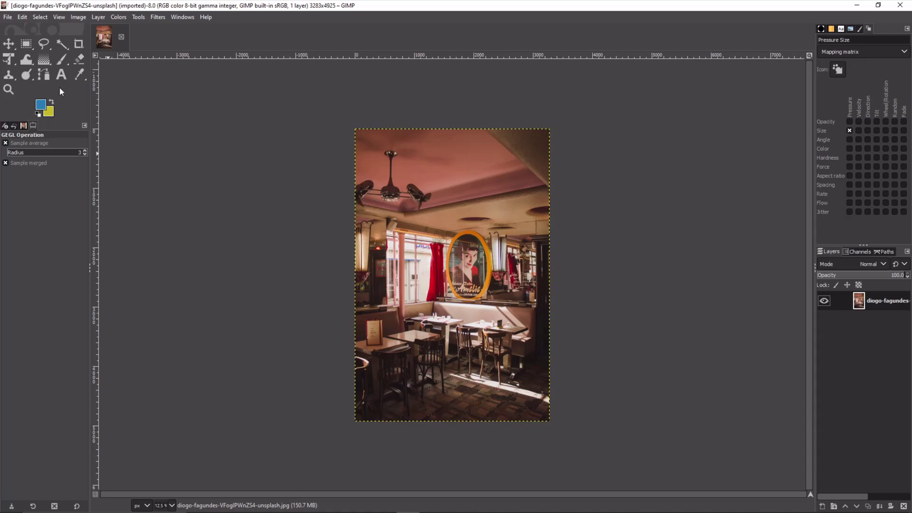
# Step: Apply an S-shaped Value curve (53→34, 186→199) to deepen shadows and brighten highlights
pyautogui.click(118, 17)
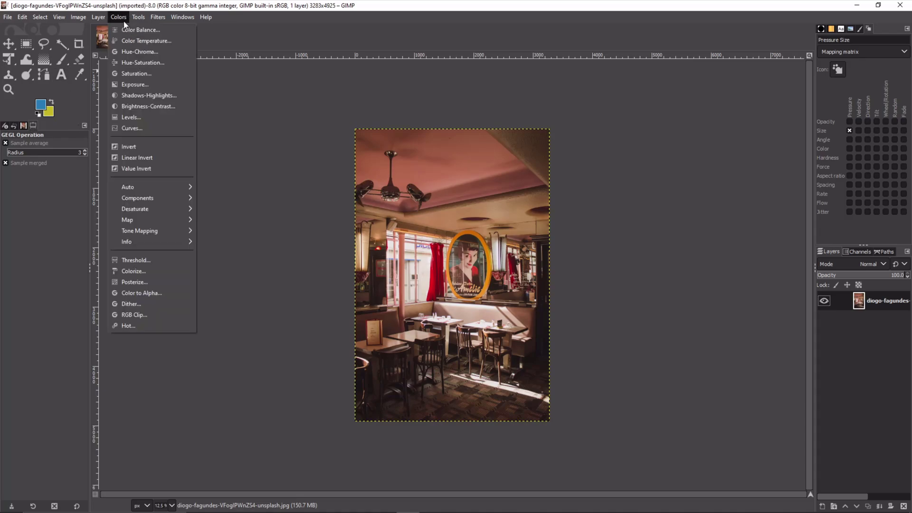
pyautogui.click(149, 130)
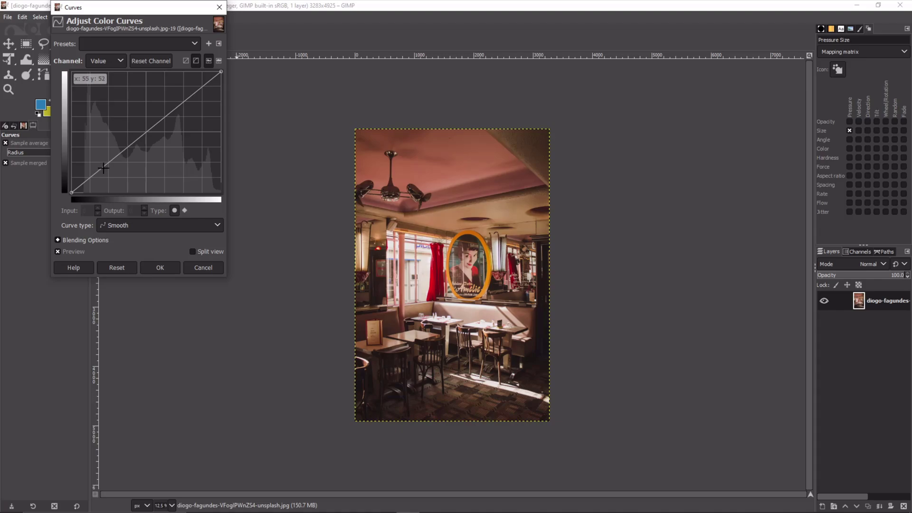
pyautogui.moveTo(103, 167); pyautogui.dragTo(108, 173)
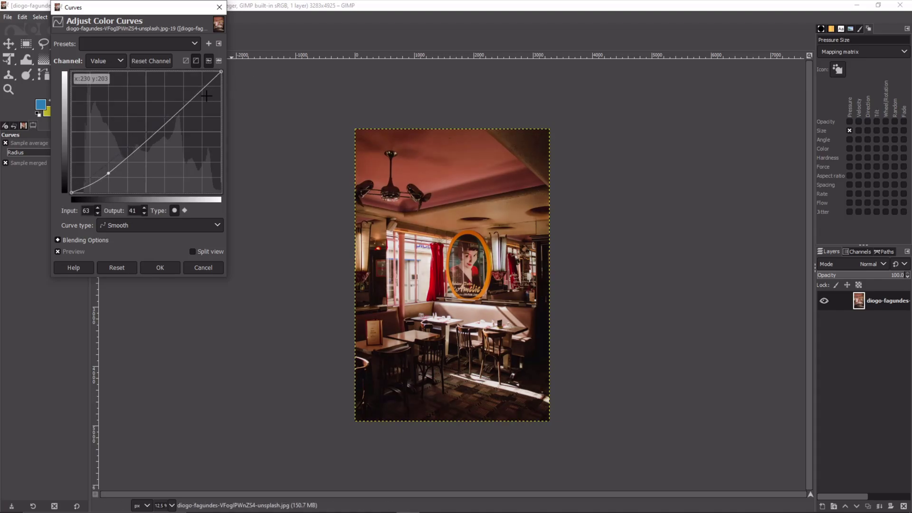
pyautogui.click(183, 96)
pyautogui.moveTo(183, 96); pyautogui.dragTo(180, 93)
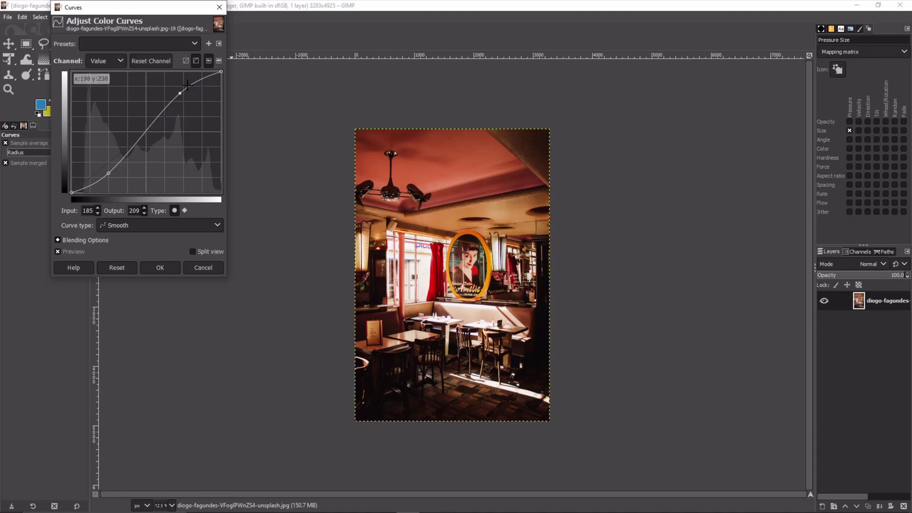
pyautogui.moveTo(179, 93); pyautogui.dragTo(179, 94)
pyautogui.click(118, 269)
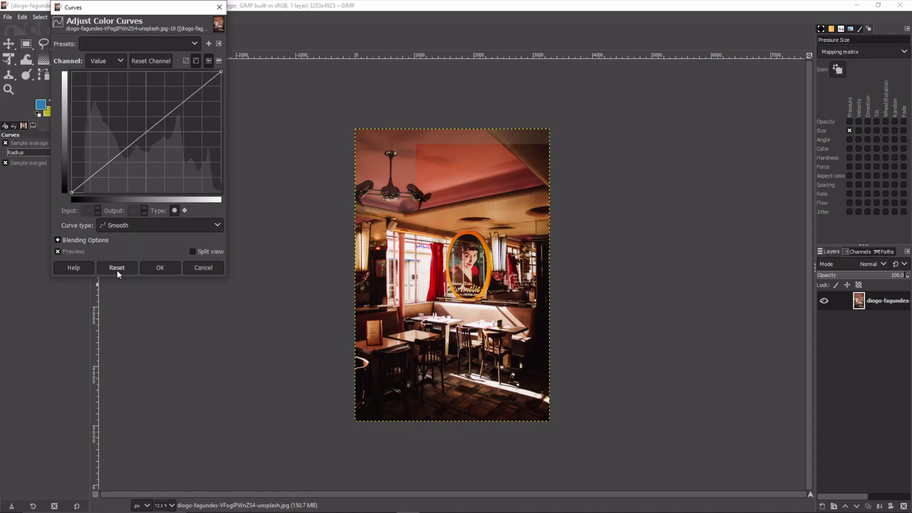
pyautogui.moveTo(103, 168); pyautogui.dragTo(102, 177)
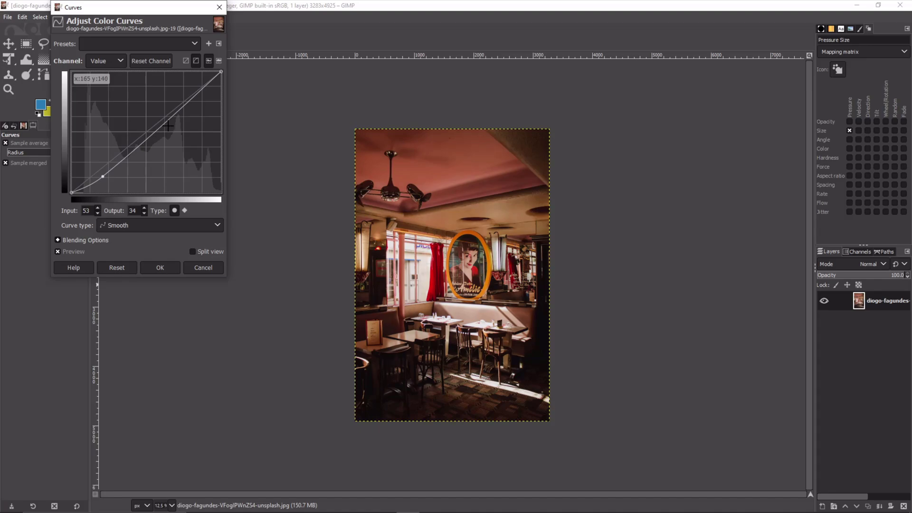
pyautogui.moveTo(180, 102); pyautogui.dragTo(181, 98)
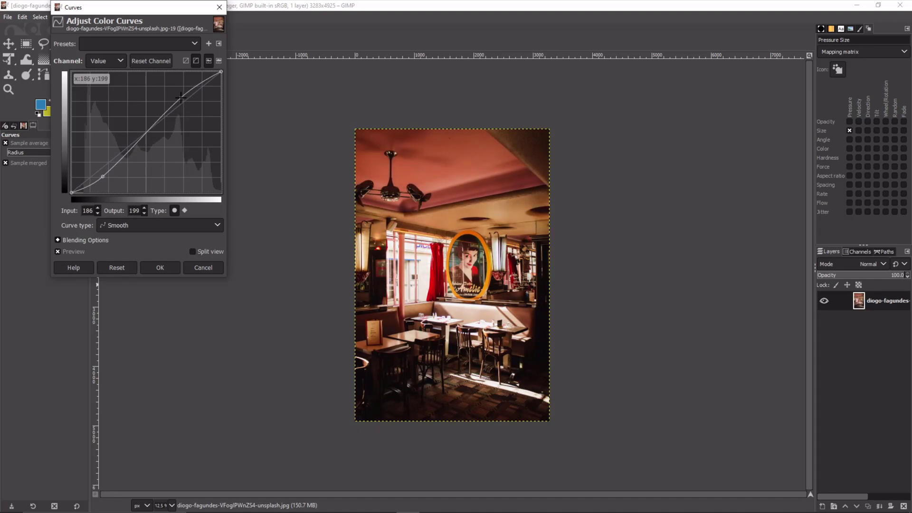
pyautogui.click(161, 267)
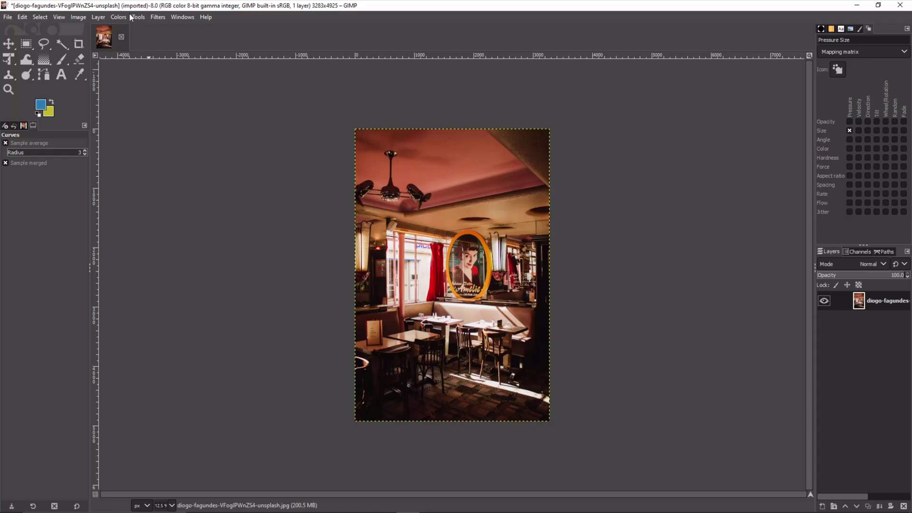
# Step: Set the Gaussian Blur size to 8
pyautogui.click(155, 19)
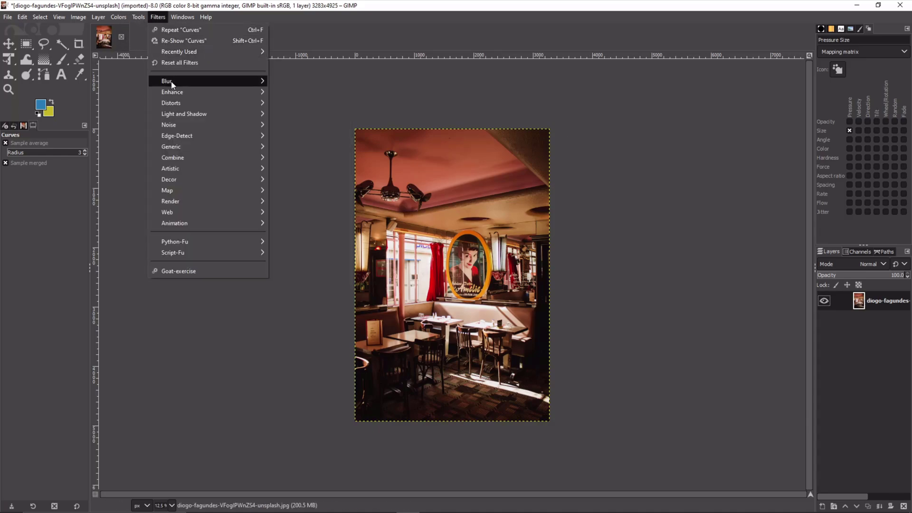
pyautogui.moveTo(174, 81)
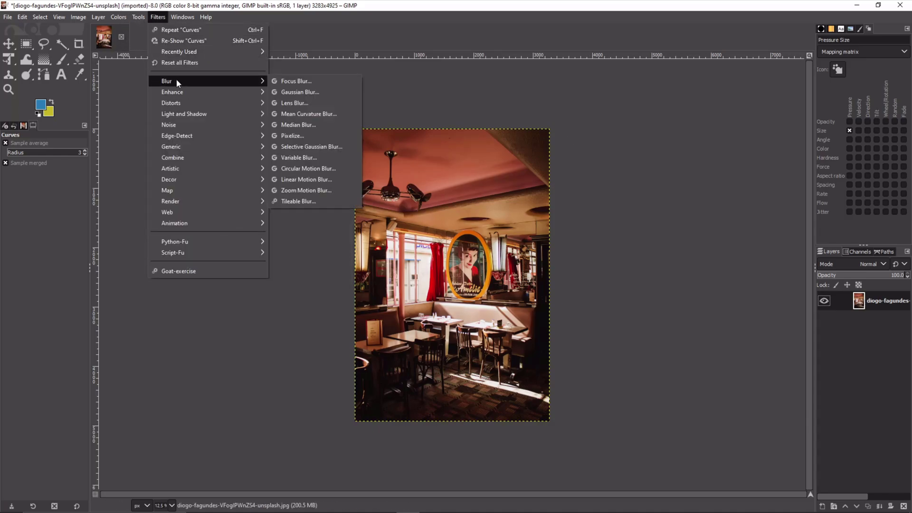
pyautogui.click(338, 95)
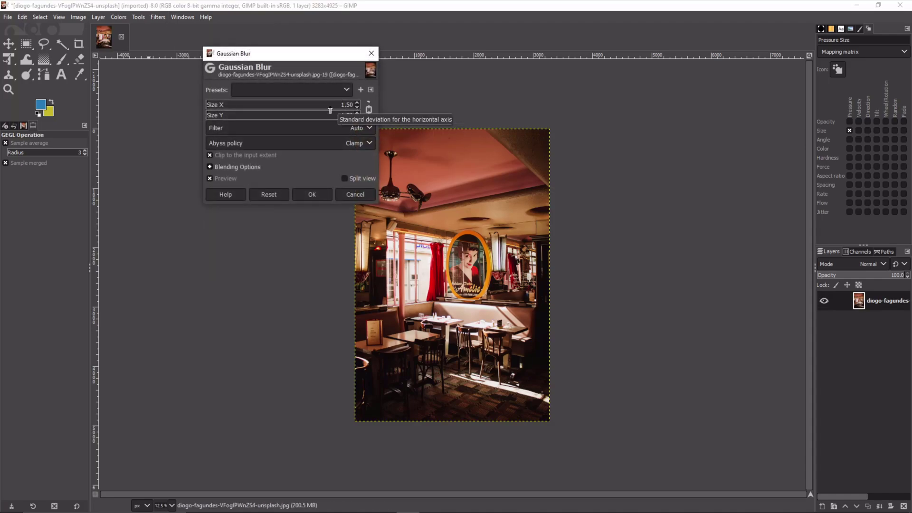
pyautogui.click(328, 107)
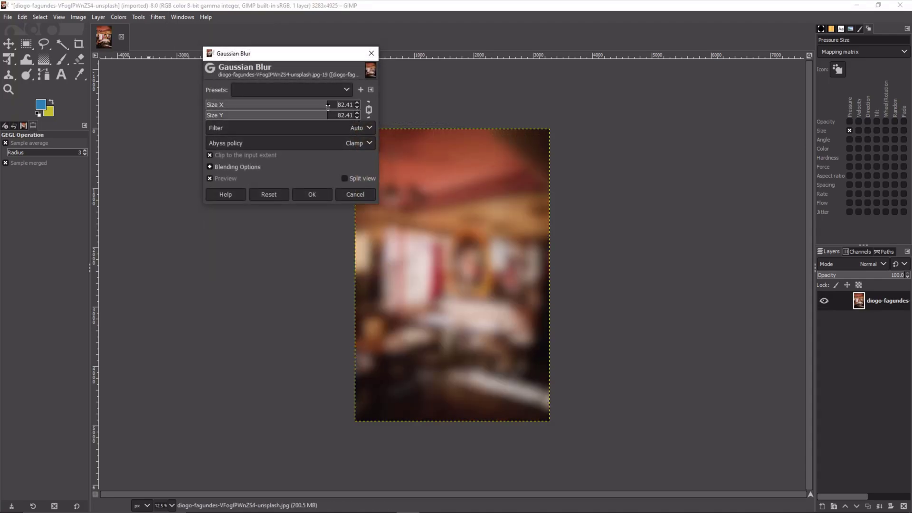
pyautogui.moveTo(328, 107); pyautogui.dragTo(216, 103)
pyautogui.click(343, 106)
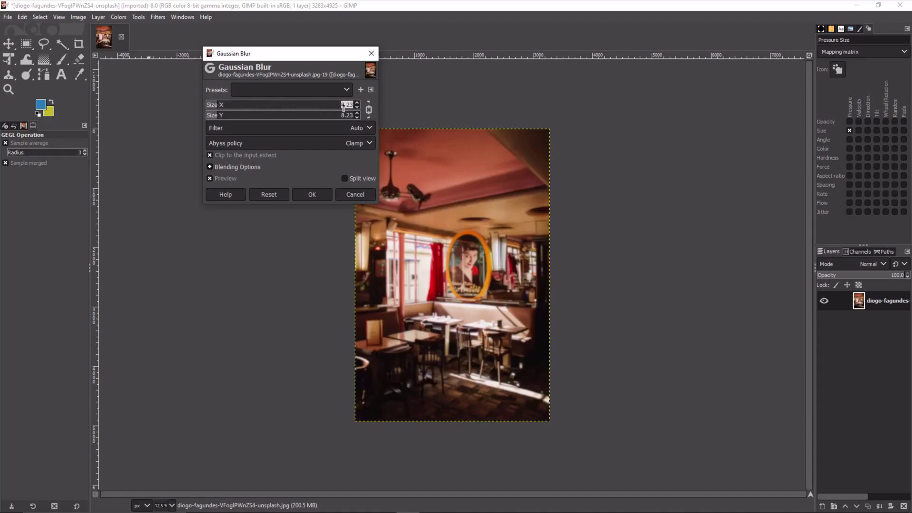
pyautogui.write('8')
pyautogui.press('Return')
# Step: Relink the X and Y blur sizes, set both to 8, and apply the blur
pyautogui.click(369, 111)
pyautogui.moveTo(349, 107); pyautogui.dragTo(139, 171)
pyautogui.click(236, 115)
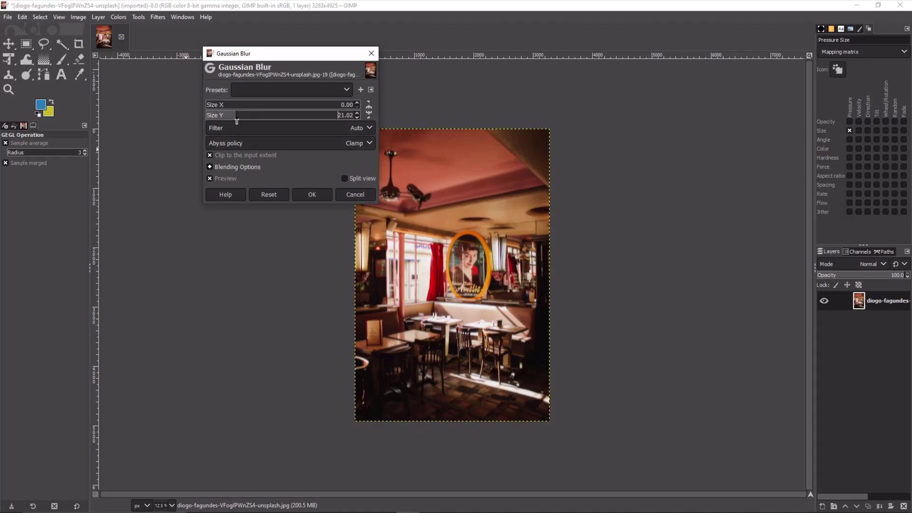
pyautogui.click(369, 109)
pyautogui.click(343, 105)
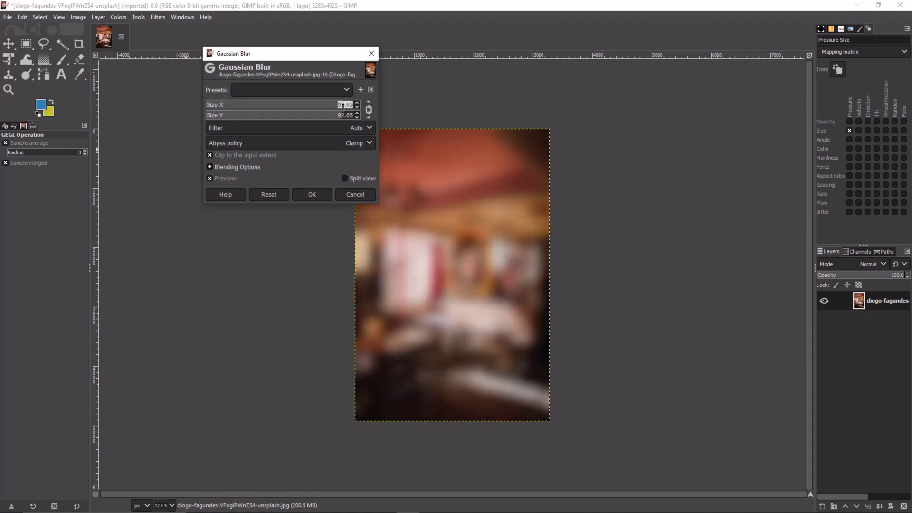
pyautogui.write('8')
pyautogui.press('Return')
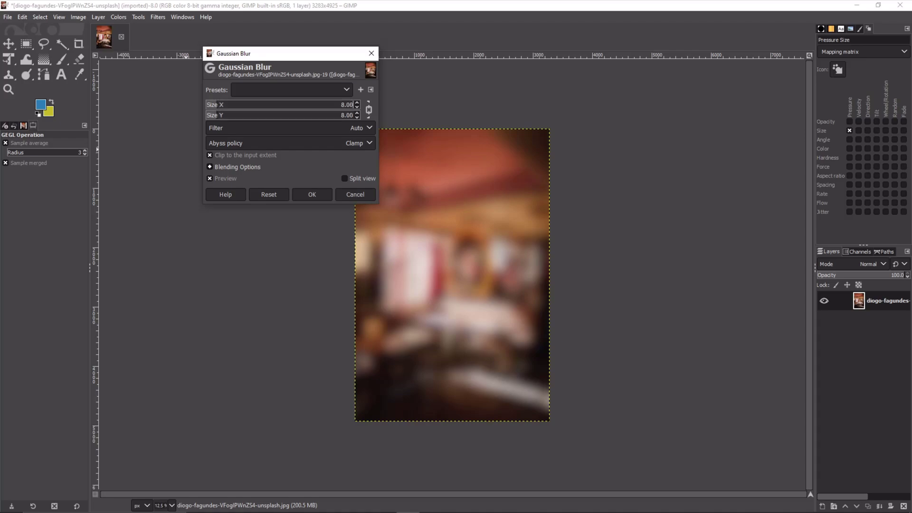
pyautogui.click(327, 194)
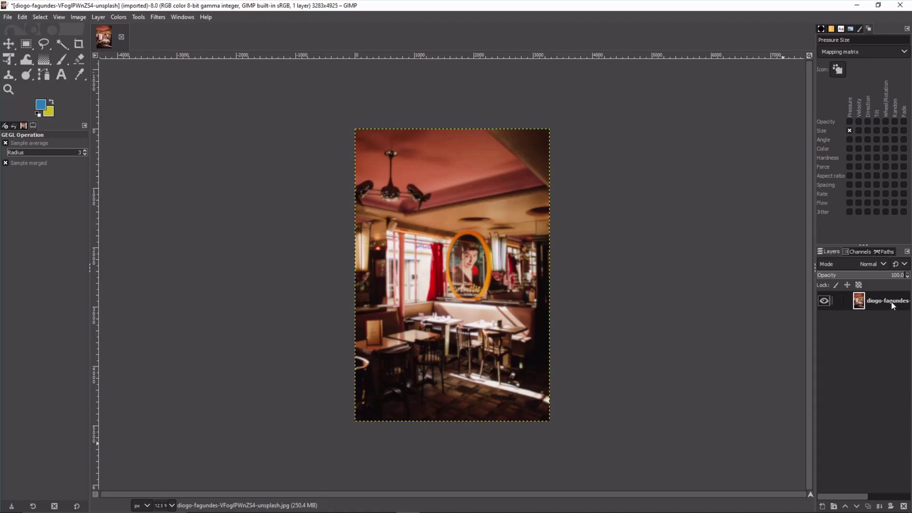
# Step: Duplicate the photo layer twice, hide the top copy, and select the middle layer
pyautogui.hotkey('ctrl', 'shift', 'd')
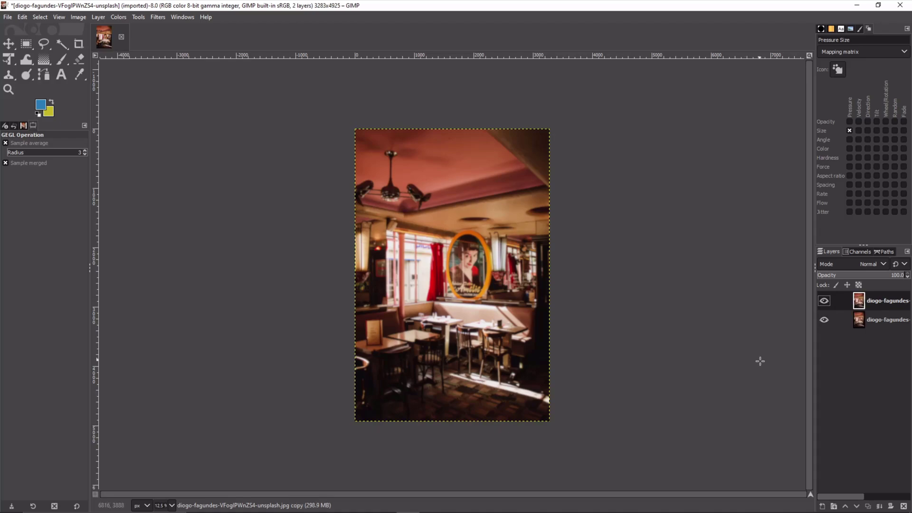
pyautogui.click(868, 506)
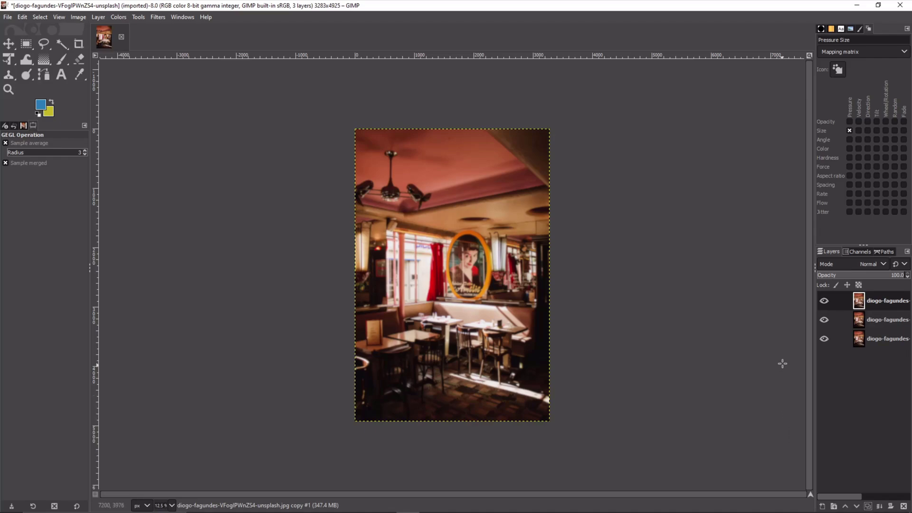
pyautogui.click(823, 301)
pyautogui.click(896, 331)
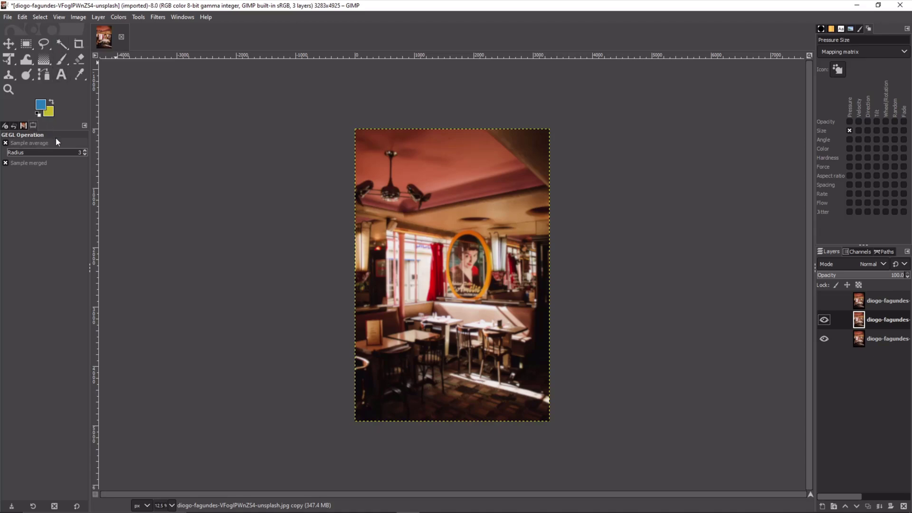
# Step: Set the foreground colour to blue 2784c0
pyautogui.click(41, 105)
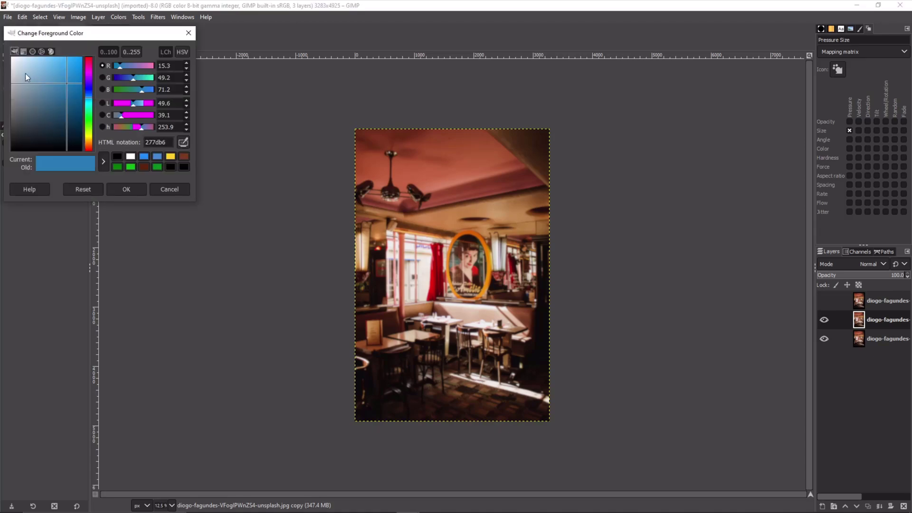
pyautogui.moveTo(66, 82); pyautogui.dragTo(67, 80)
pyautogui.click(132, 189)
# Step: Set the background colour to mustard yellow c2b422
pyautogui.click(50, 113)
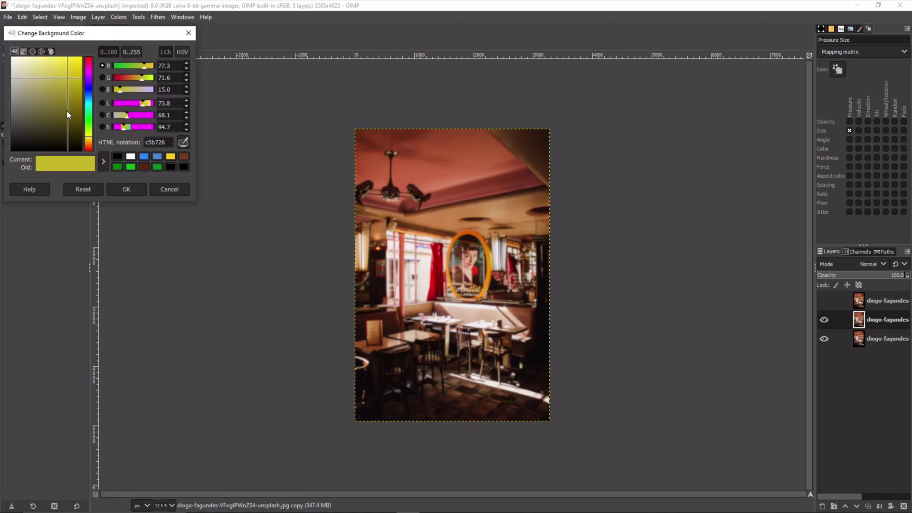
pyautogui.moveTo(69, 79); pyautogui.dragTo(70, 79)
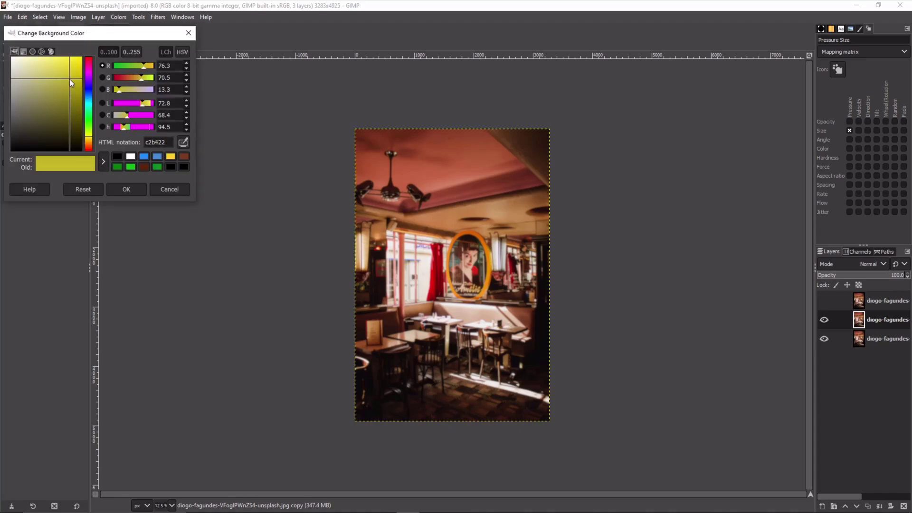
pyautogui.click(124, 188)
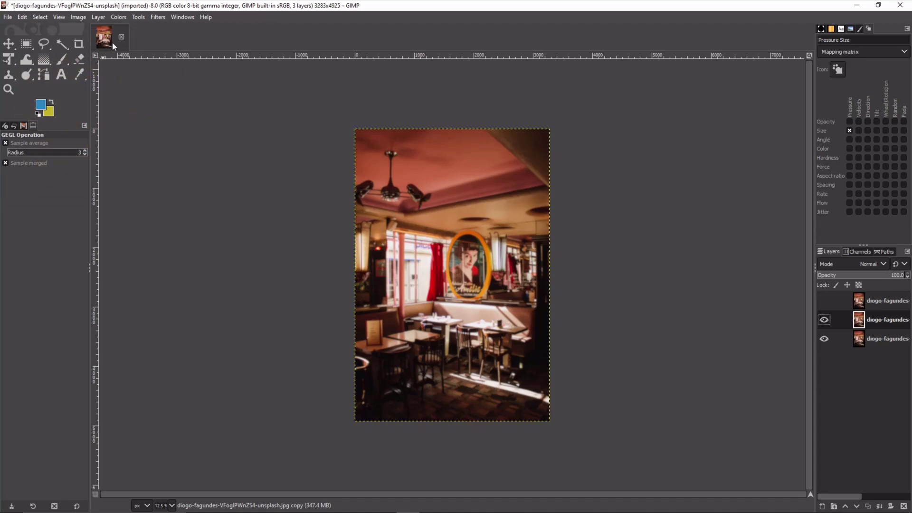
# Step: Recolour the middle layer with a blue-to-yellow Gradient Map
pyautogui.click(118, 17)
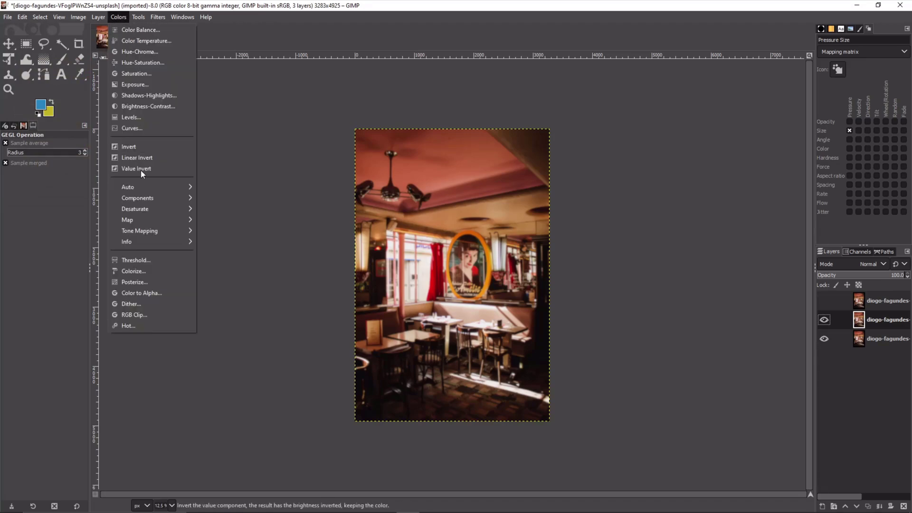
pyautogui.moveTo(146, 219)
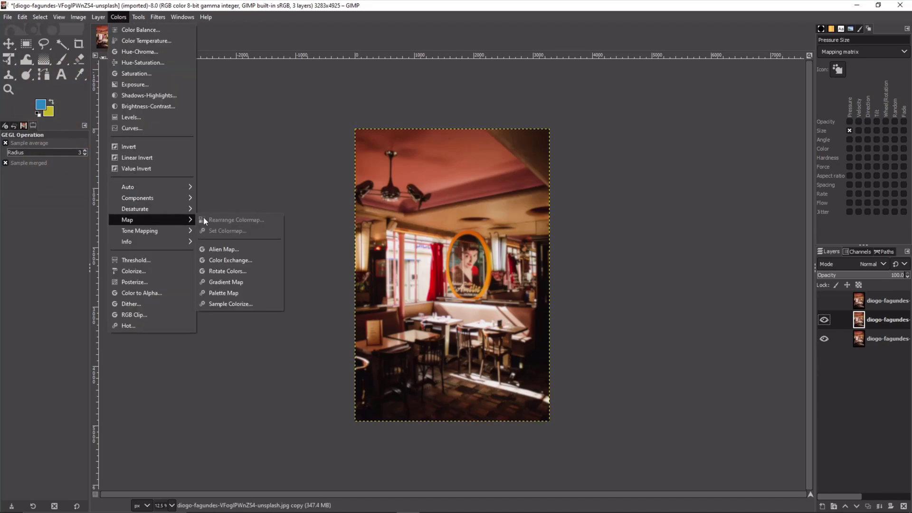
pyautogui.click(233, 281)
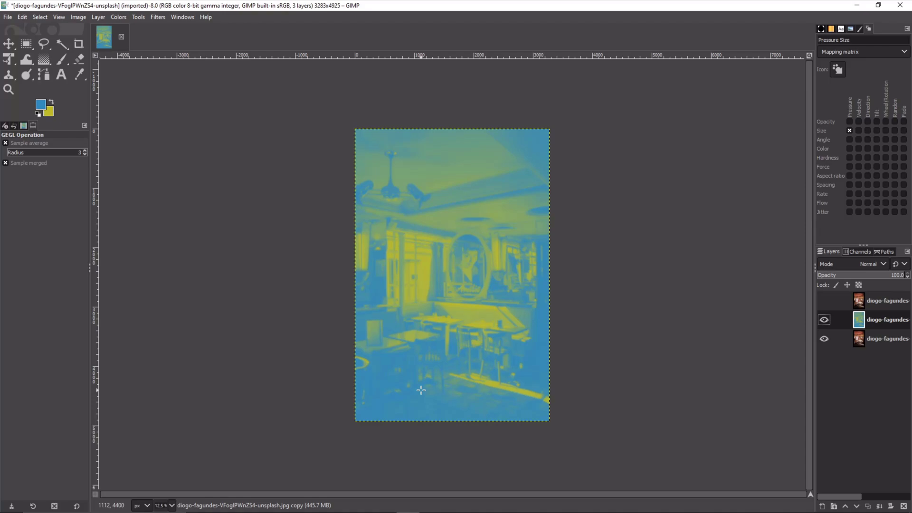
# Step: Lower the gradient layer's opacity to about 34
pyautogui.click(871, 275)
pyautogui.moveTo(871, 275); pyautogui.dragTo(864, 275)
pyautogui.click(864, 265)
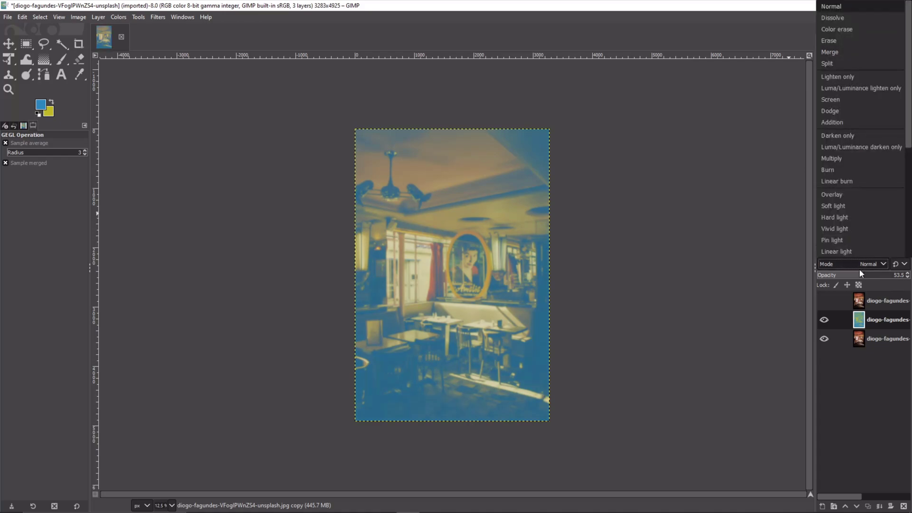
pyautogui.click(880, 276)
pyautogui.click(880, 276)
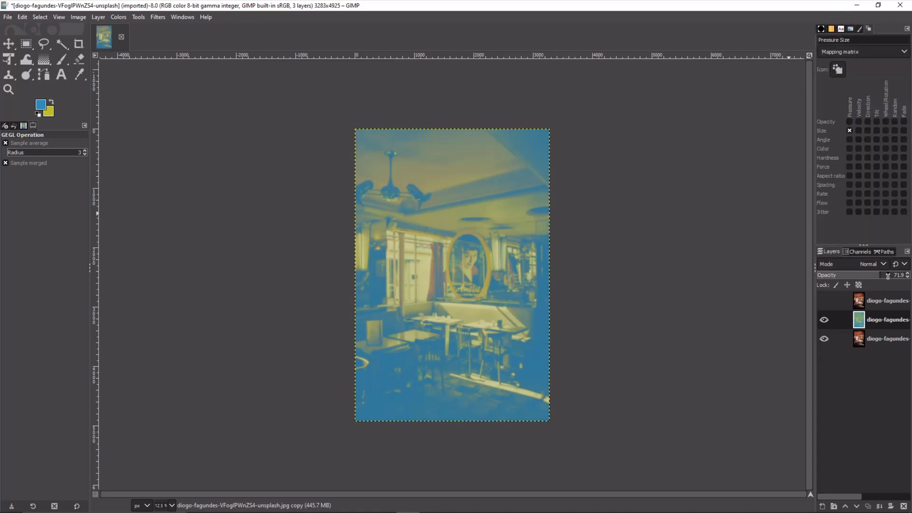
pyautogui.click(887, 275)
pyautogui.write('50')
pyautogui.press('Return')
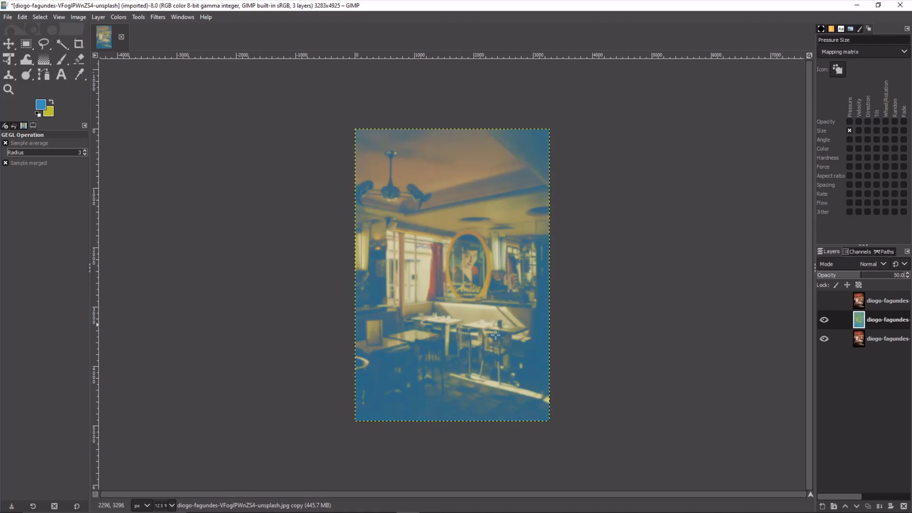
pyautogui.moveTo(861, 276); pyautogui.dragTo(846, 277)
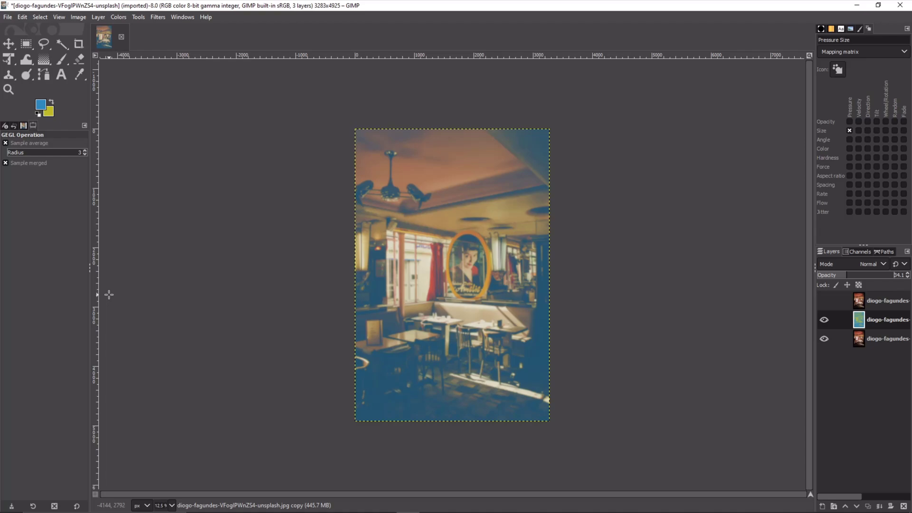
# Step: Start Colorize on the middle layer, trying out hue and full saturation values
pyautogui.click(118, 17)
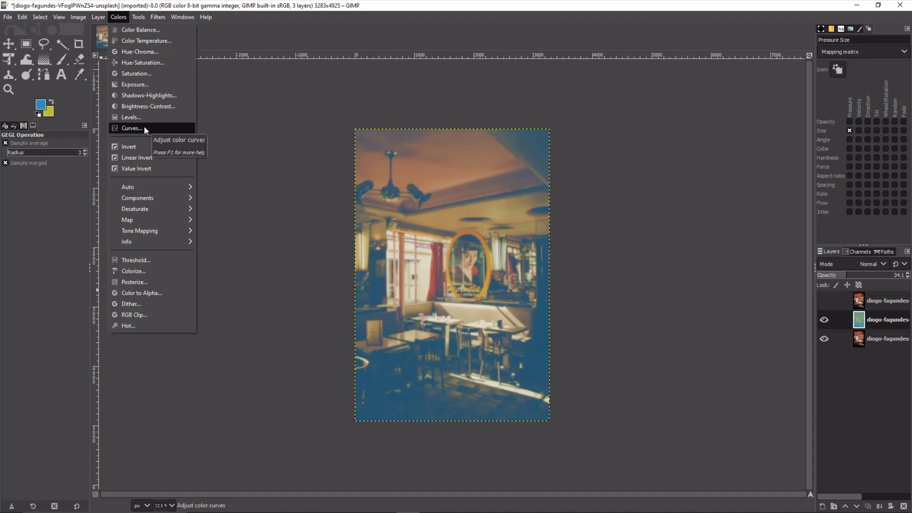
pyautogui.click(166, 275)
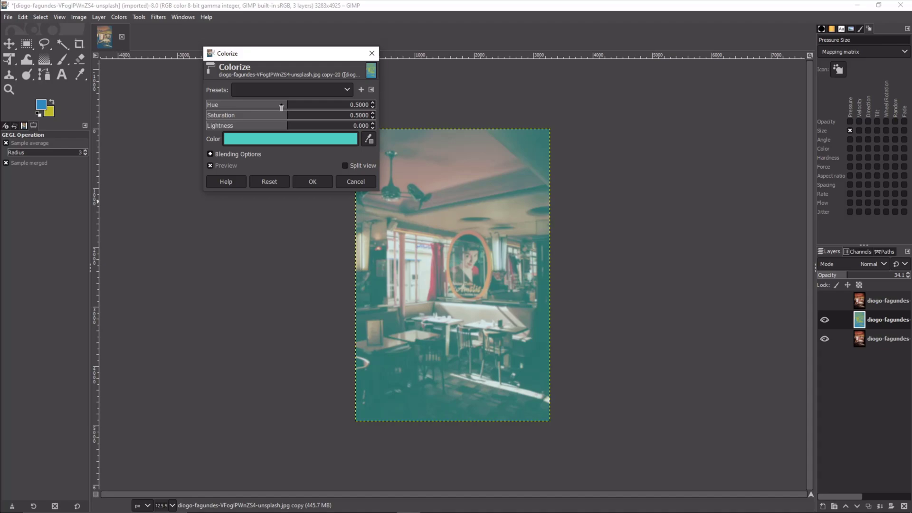
pyautogui.moveTo(281, 105); pyautogui.dragTo(270, 106)
pyautogui.doubleClick(368, 105)
pyautogui.write('16')
pyautogui.press('Return')
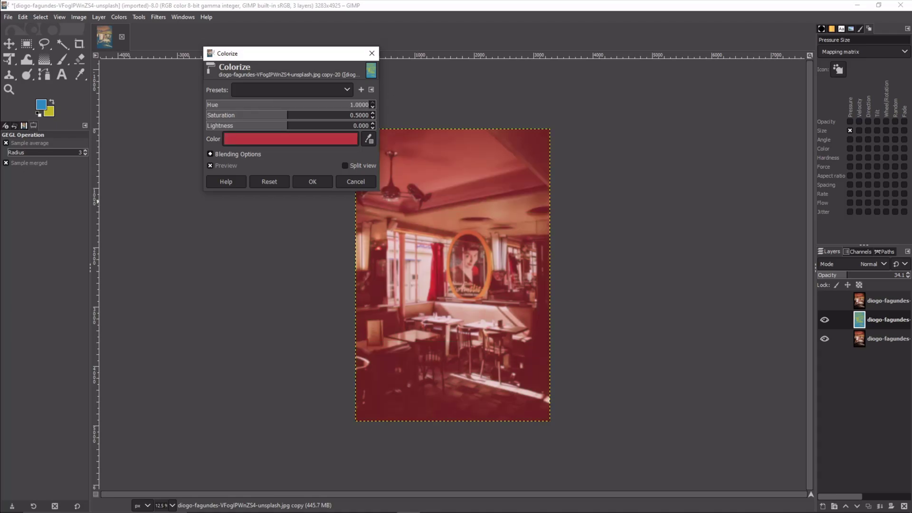
pyautogui.click(326, 115)
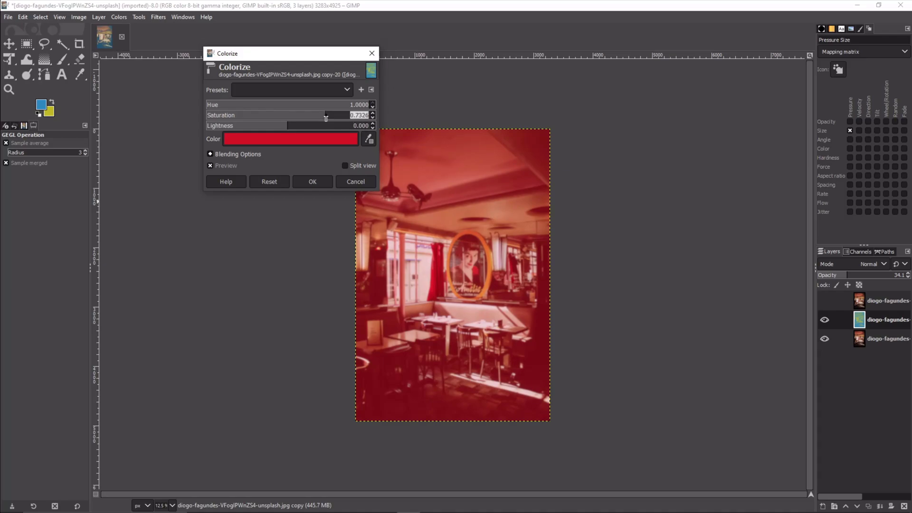
pyautogui.write('1')
pyautogui.press('Return')
# Step: Set the Colorize tint to hue 0.16, saturation 0.7, and lightness 0.5
pyautogui.click(346, 105)
pyautogui.write('0.16')
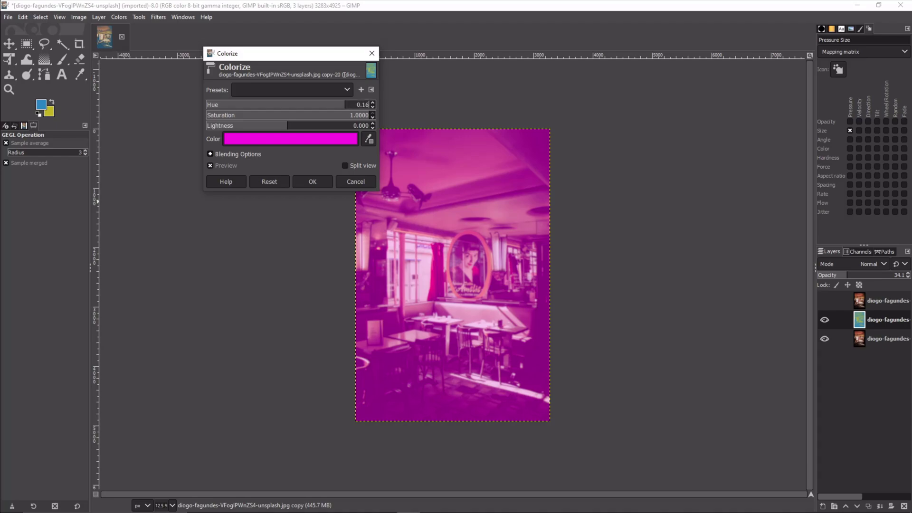
pyautogui.press('Return')
pyautogui.moveTo(346, 113); pyautogui.dragTo(344, 117)
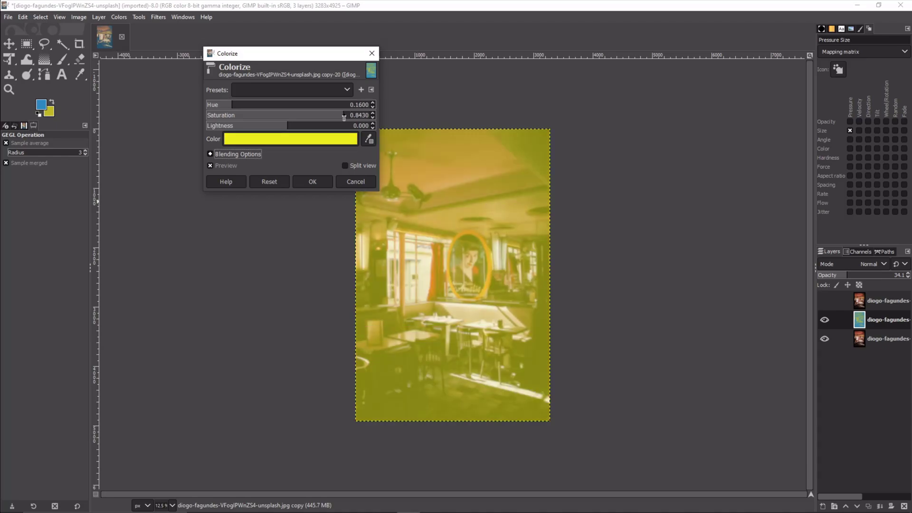
pyautogui.click(344, 117)
pyautogui.write('0.7')
pyautogui.press('Return')
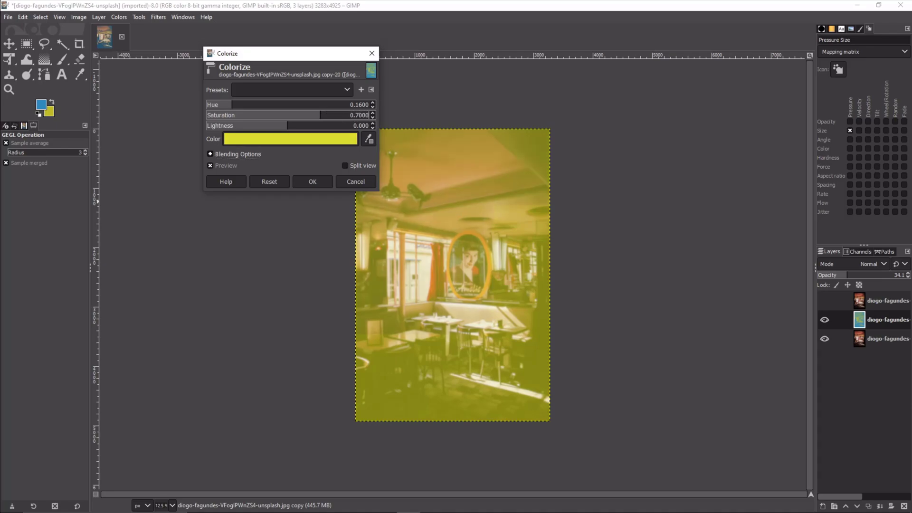
pyautogui.click(343, 129)
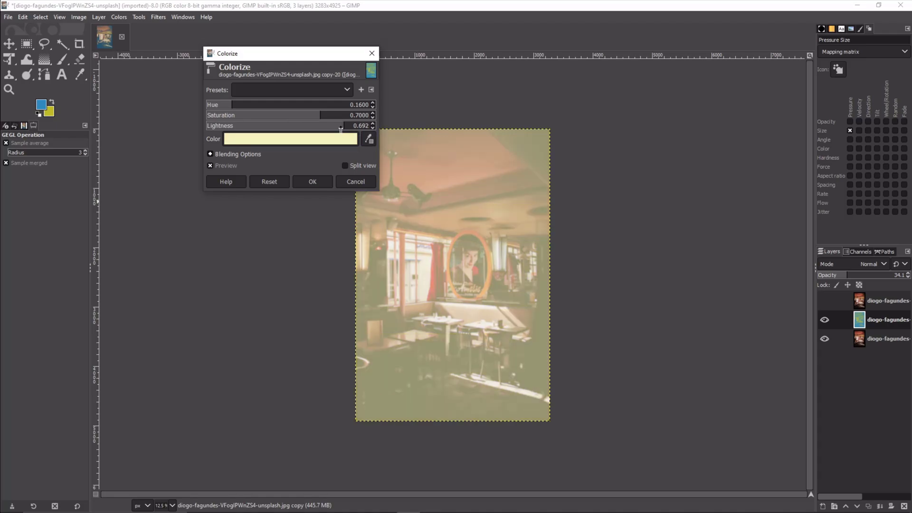
pyautogui.click(341, 129)
pyautogui.write('0.5')
pyautogui.press('Return')
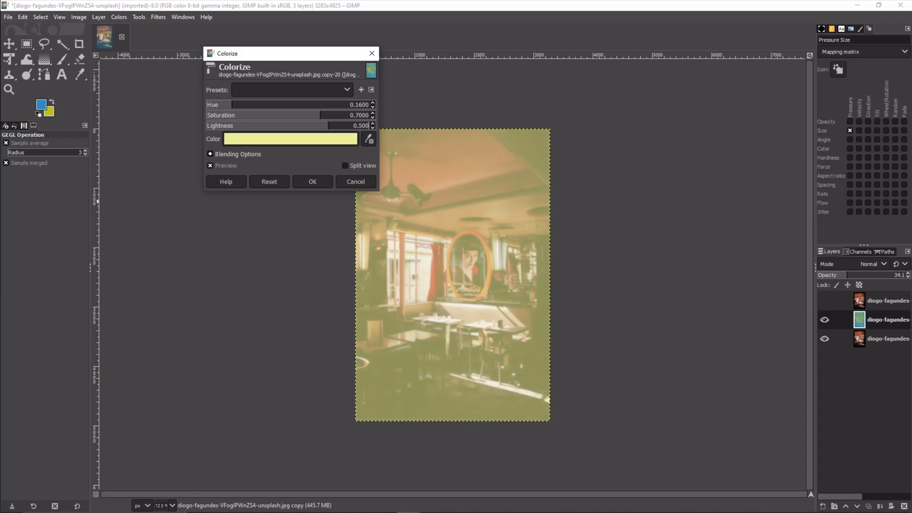
# Step: Apply the pale yellow colorize and switch the layer's blend mode to Overlay
pyautogui.click(328, 179)
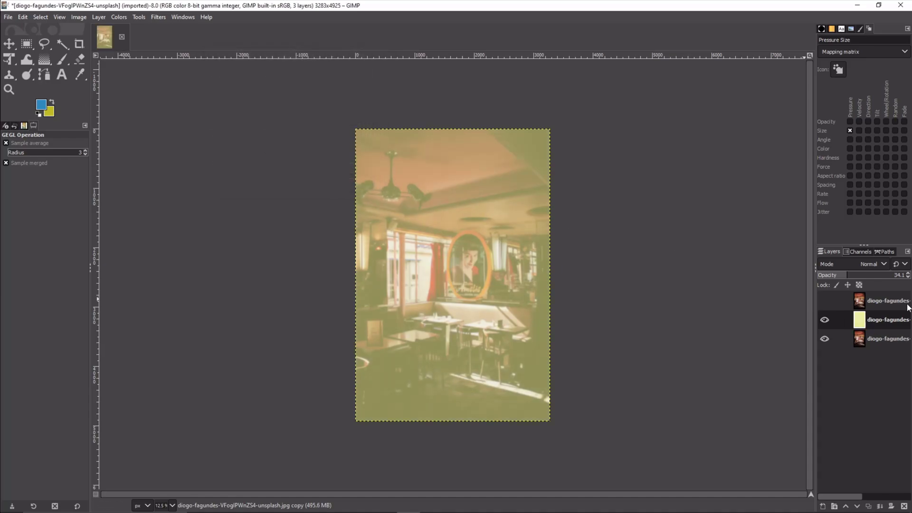
pyautogui.moveTo(857, 279); pyautogui.dragTo(838, 279)
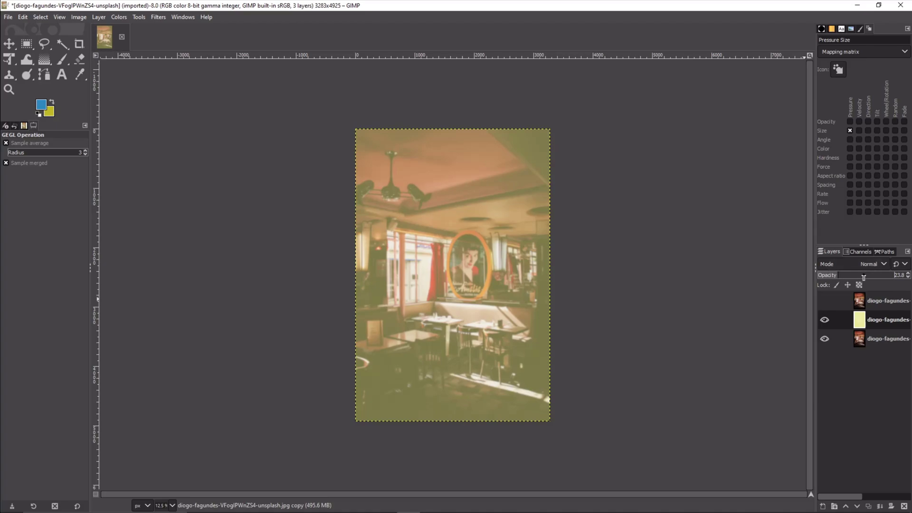
pyautogui.click(869, 264)
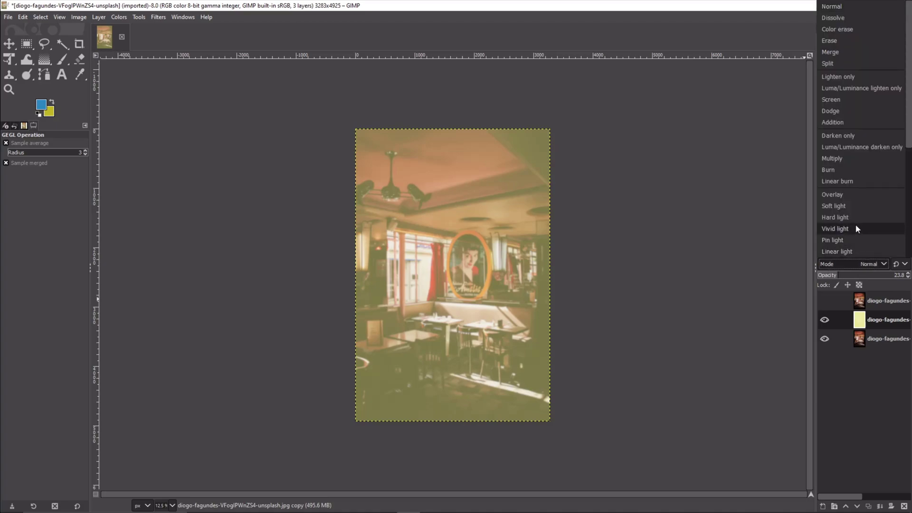
pyautogui.scroll(-3, 858, 53)
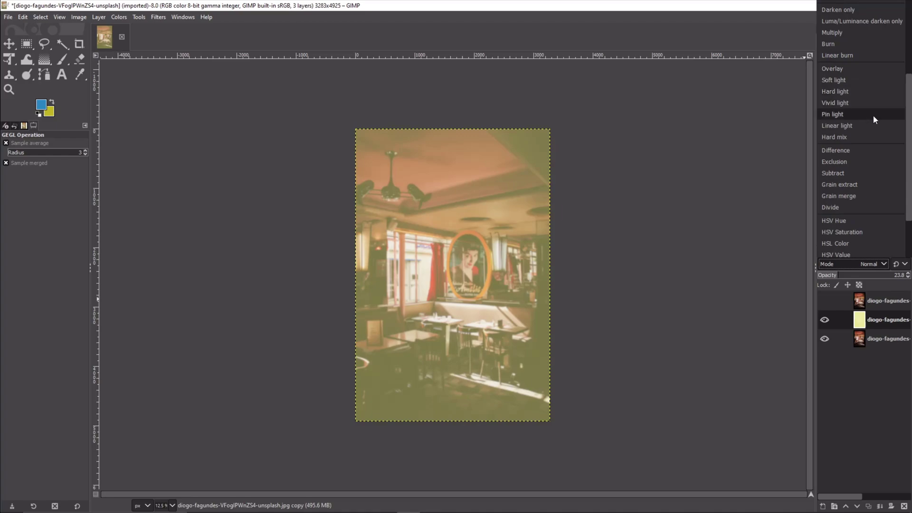
pyautogui.scroll(-2, 874, 184)
pyautogui.scroll(5, 877, 182)
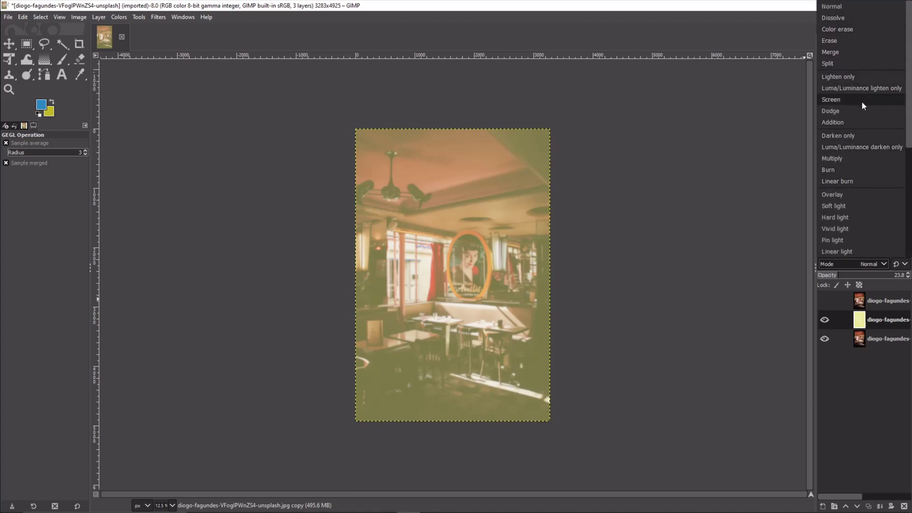
pyautogui.click(842, 194)
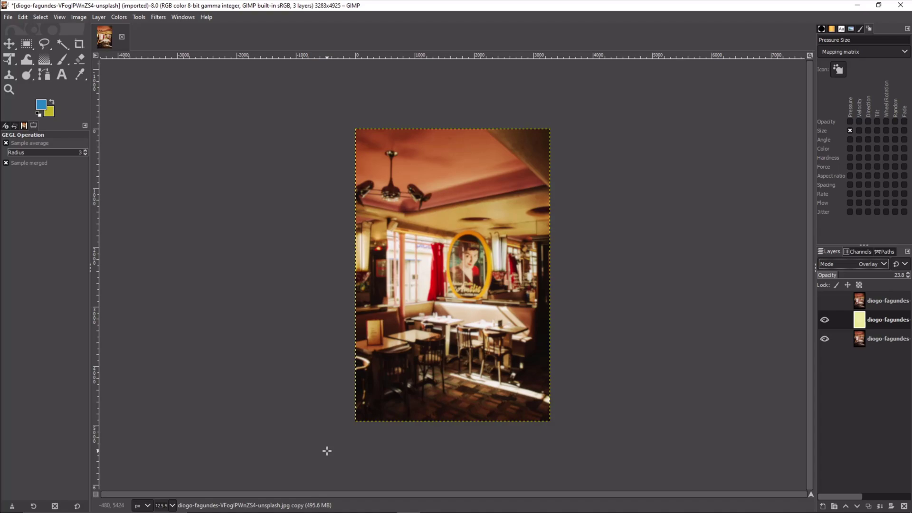
# Step: Set the Overlay layer's opacity to about 21
pyautogui.click(856, 276)
pyautogui.click(860, 279)
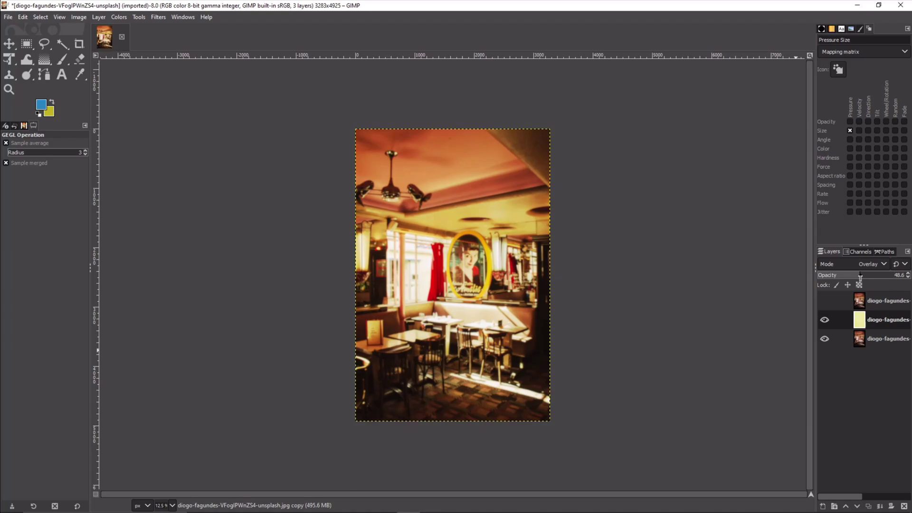
pyautogui.click(860, 279)
pyautogui.write('50')
pyautogui.press('Return')
pyautogui.moveTo(855, 279); pyautogui.dragTo(836, 280)
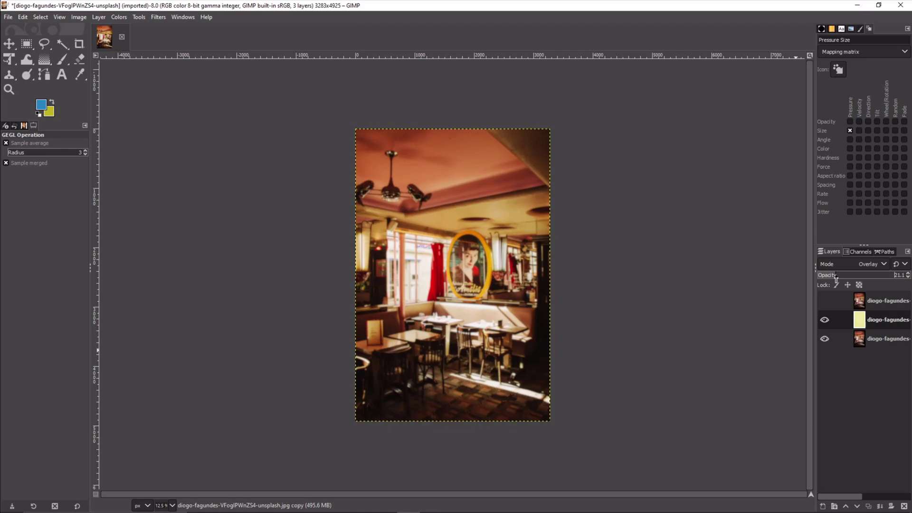
# Step: On the bottom photo layer, set HSV Noise Value to 0.700
pyautogui.click(882, 341)
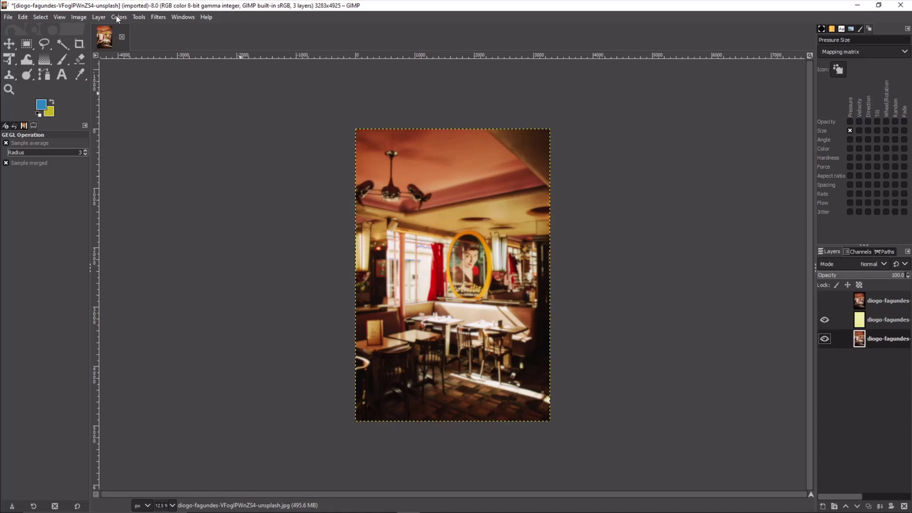
pyautogui.click(152, 18)
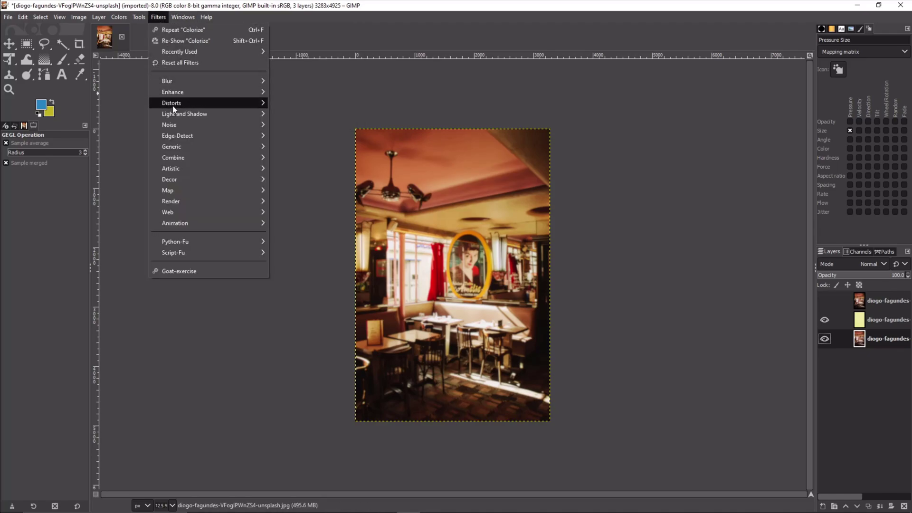
pyautogui.moveTo(176, 125)
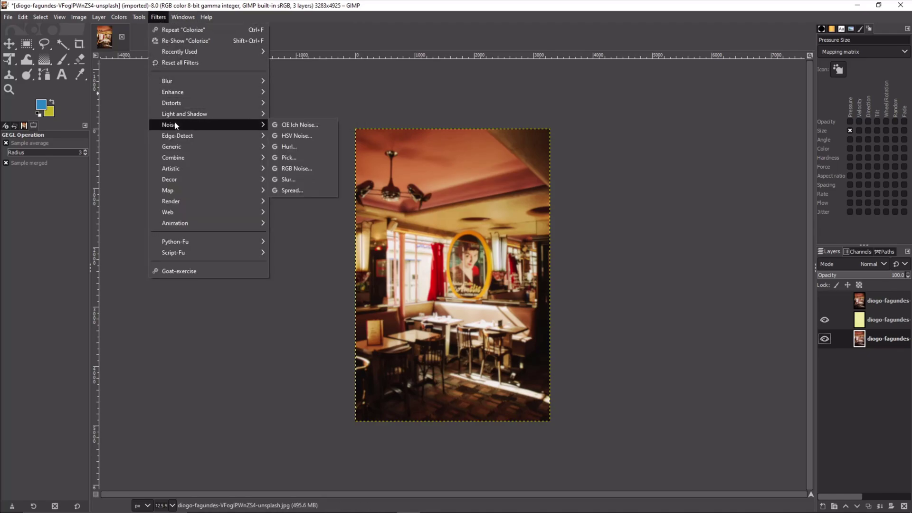
pyautogui.click(293, 137)
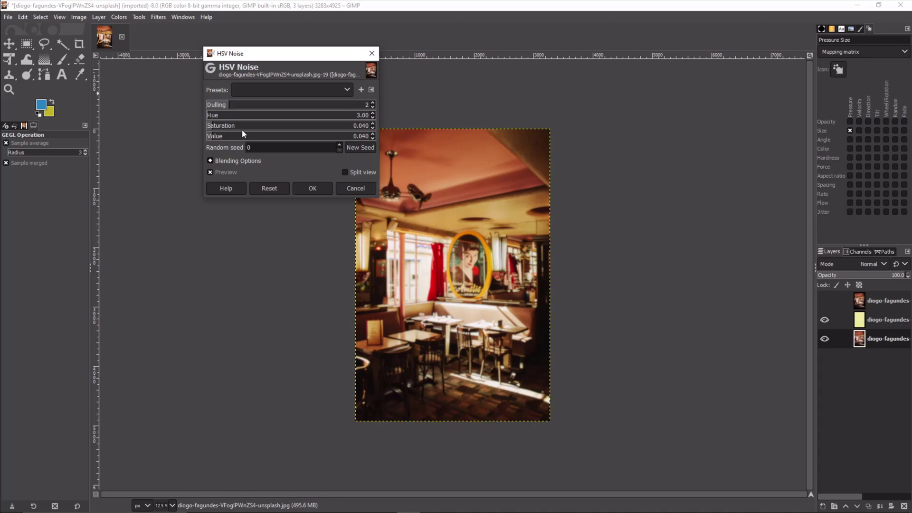
pyautogui.moveTo(237, 134)
pyautogui.mouseDown()
pyautogui.moveTo(361, 136)
pyautogui.moveTo(233, 149)
pyautogui.moveTo(250, 137)
pyautogui.mouseUp()
pyautogui.write('0.710')
pyautogui.press('Return')
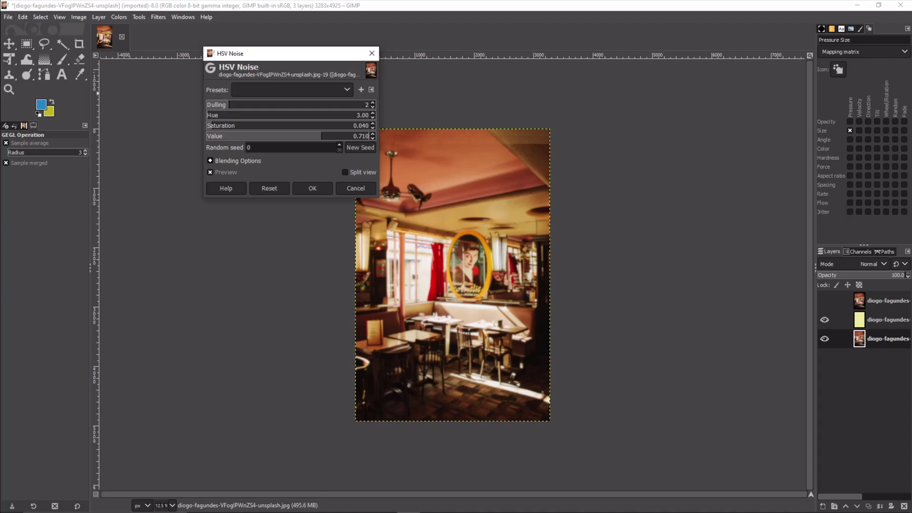
pyautogui.click(256, 138)
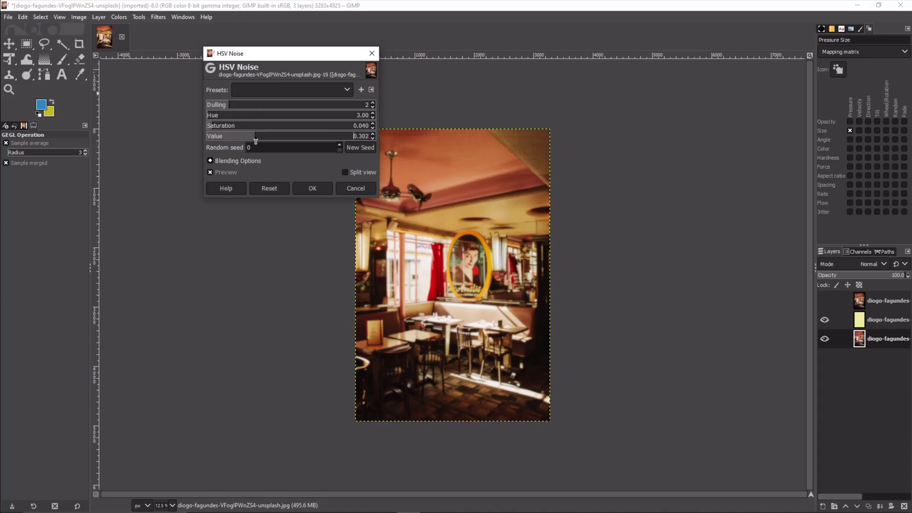
pyautogui.hotkey('ctrl', 'a')
pyautogui.write('0.70')
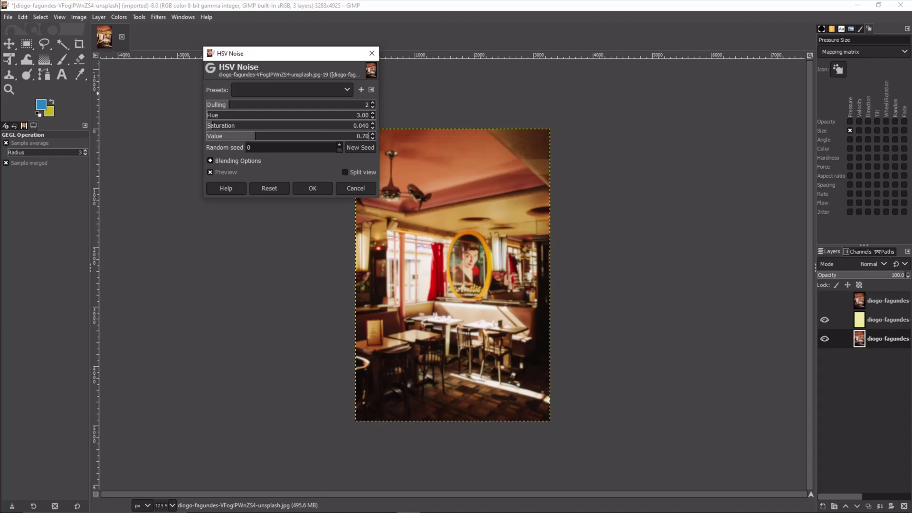
pyautogui.press('Return')
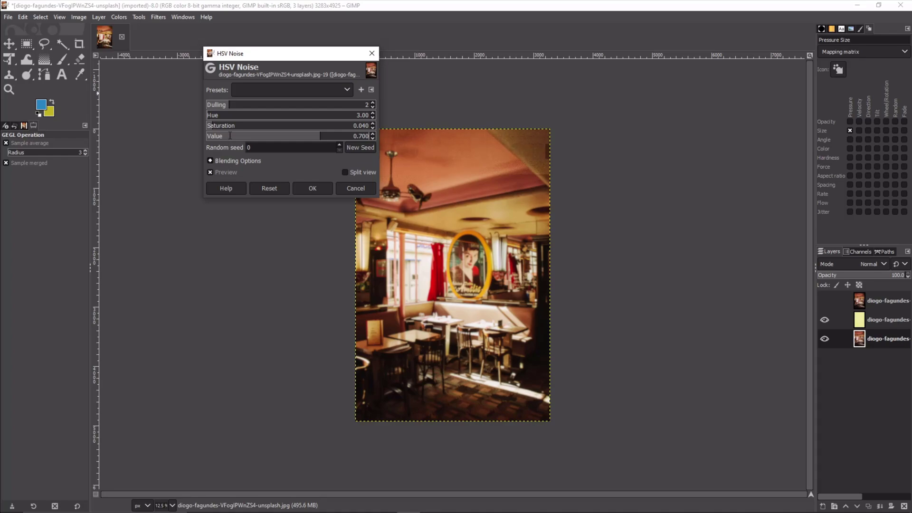
# Step: Set HSV Noise Saturation 0.600 and Hue 16.22, then apply it with dulling 2
pyautogui.click(228, 126)
pyautogui.hotkey('ctrl', 'a')
pyautogui.write('0.60')
pyautogui.press('Return')
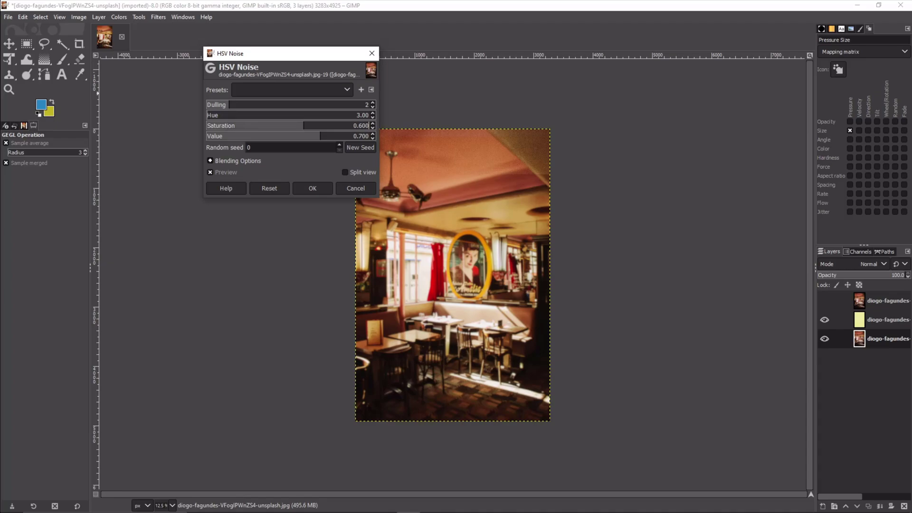
pyautogui.click(233, 115)
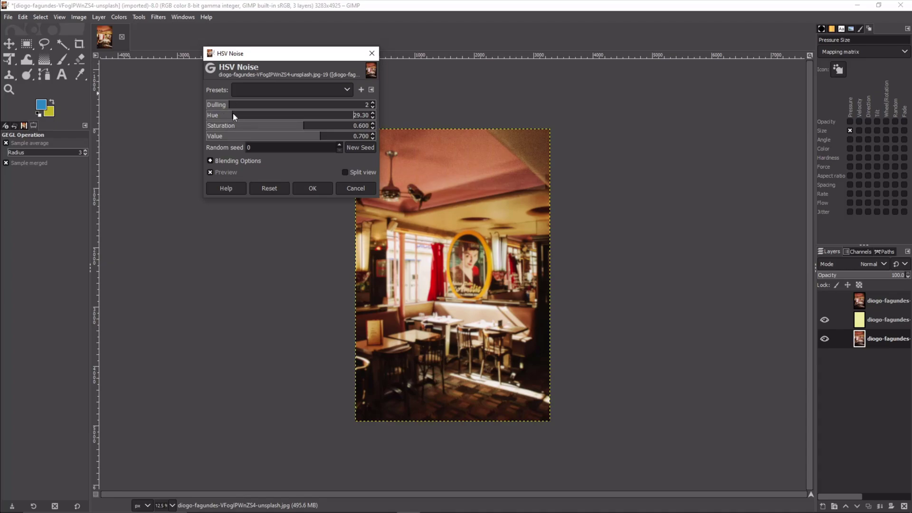
pyautogui.hotkey('ctrl', 'a')
pyautogui.write('0.3')
pyautogui.press('Return')
pyautogui.moveTo(209, 115); pyautogui.dragTo(222, 125)
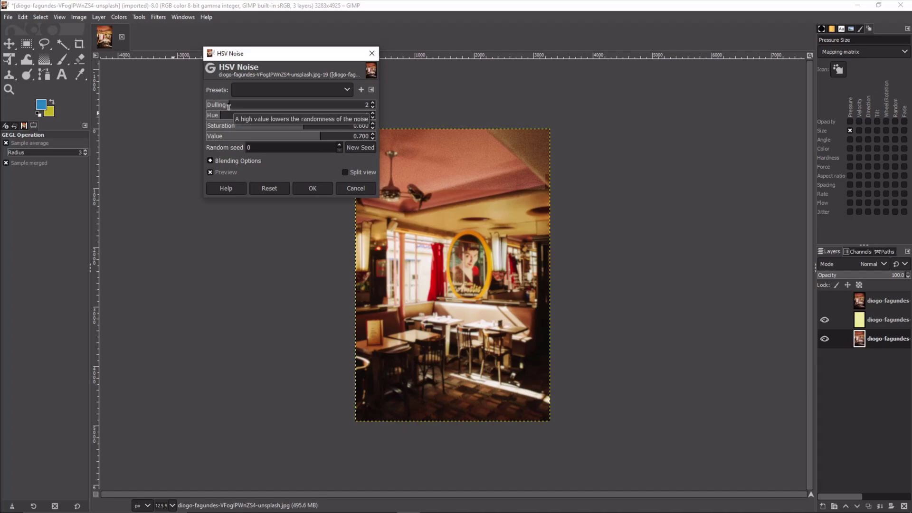
pyautogui.click(221, 112)
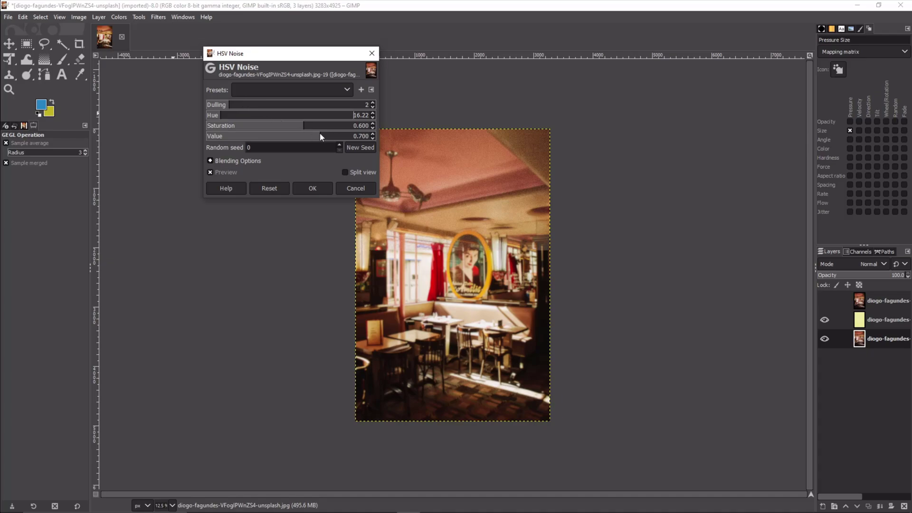
pyautogui.click(307, 190)
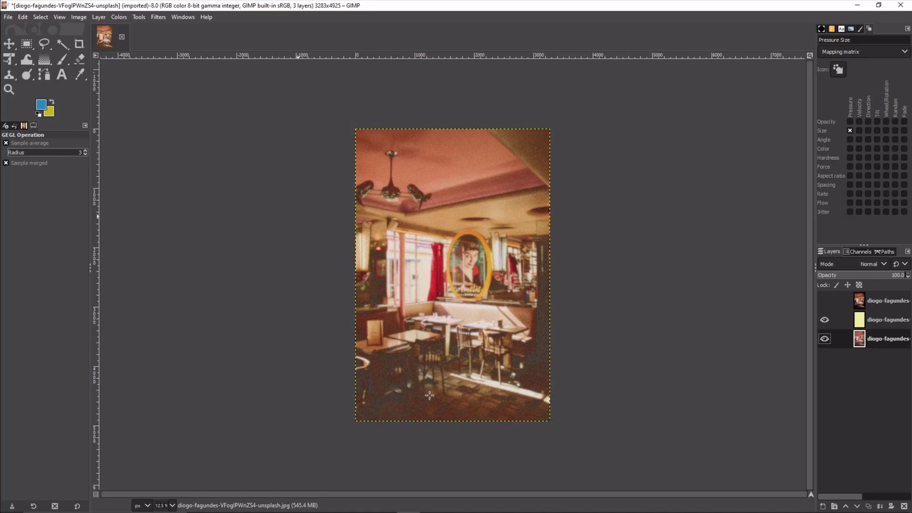
# Step: Undo the heavy noise and reapply HSV Noise with dulling 1, hue 19.36, saturation 0.201, value 0.288
pyautogui.hotkey('ctrl', 'z')
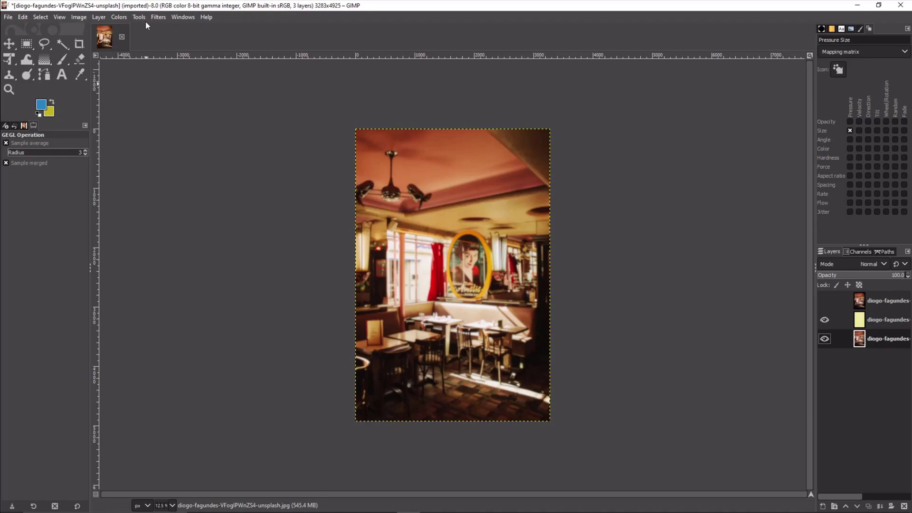
pyautogui.click(159, 17)
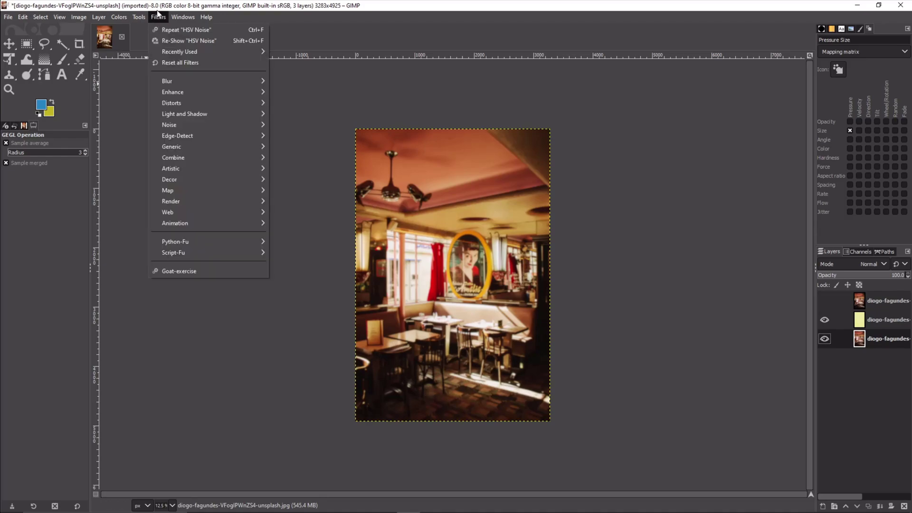
pyautogui.click(188, 40)
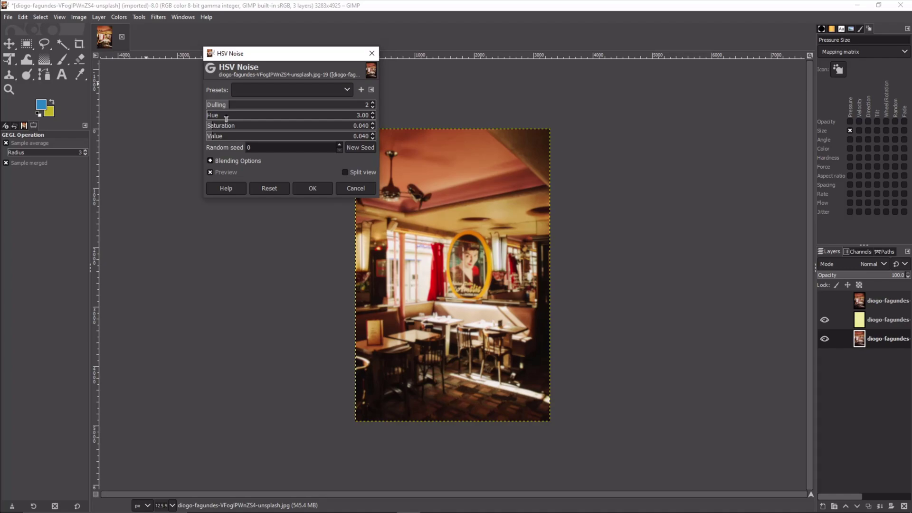
pyautogui.moveTo(219, 137); pyautogui.dragTo(233, 137)
pyautogui.click(230, 127)
pyautogui.moveTo(230, 106); pyautogui.dragTo(211, 107)
pyautogui.moveTo(242, 142); pyautogui.dragTo(292, 138)
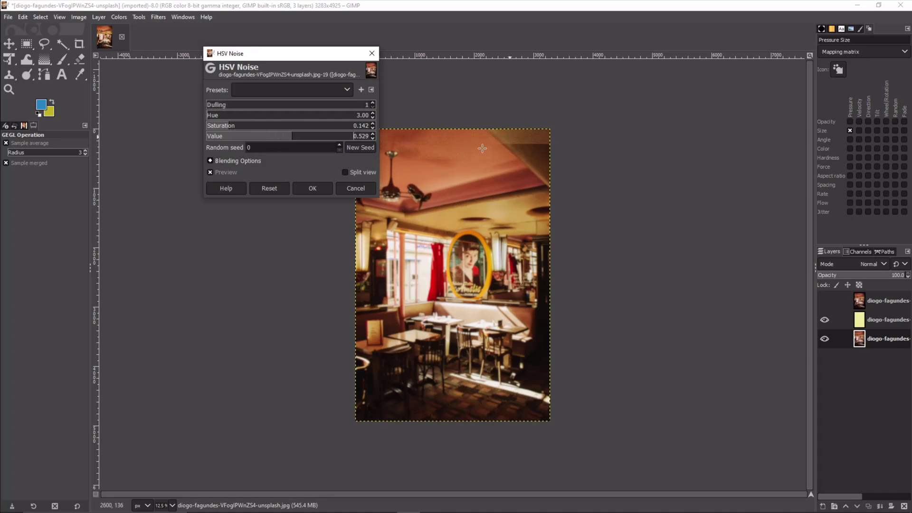
pyautogui.moveTo(277, 138); pyautogui.dragTo(252, 137)
pyautogui.click(238, 126)
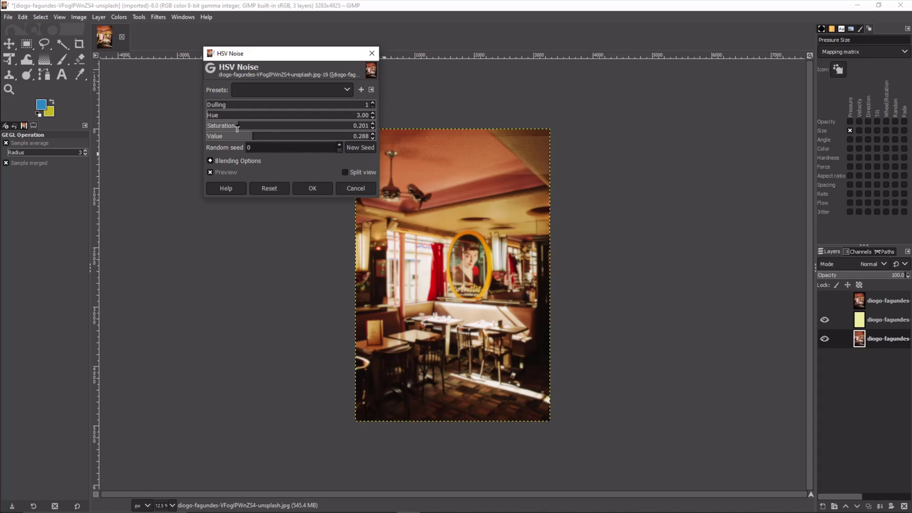
pyautogui.click(224, 116)
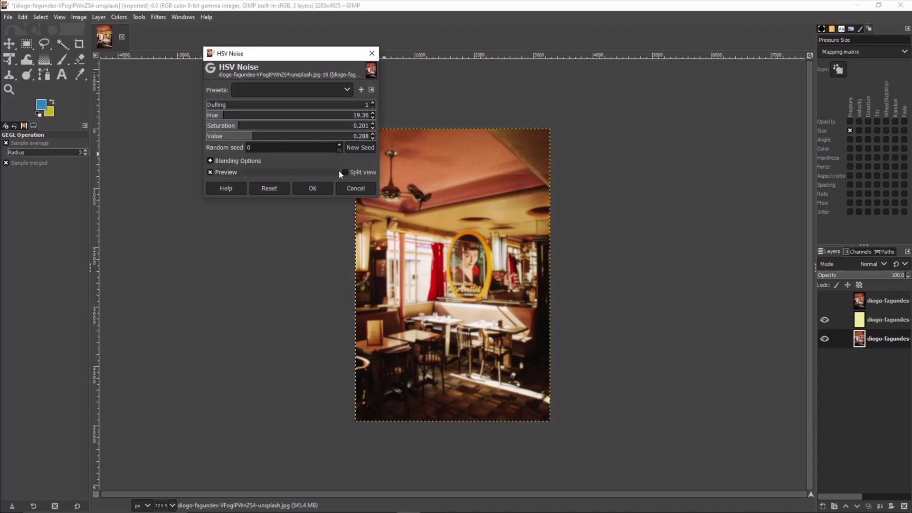
pyautogui.click(312, 188)
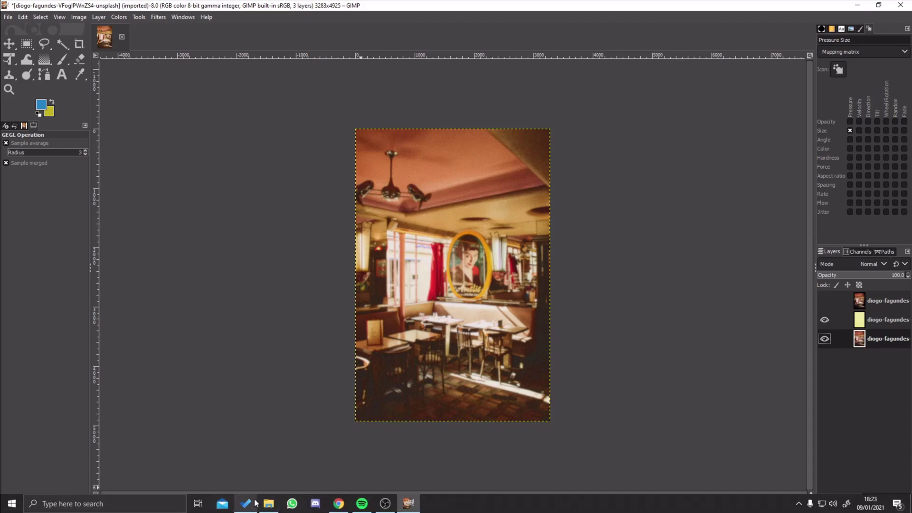
# Step: Drag marjanblan-794QUz5-cso-unsplash.jpg from Downloads onto the café photo and convert it to sRGB
pyautogui.click(268, 504)
pyautogui.moveTo(228, 157); pyautogui.dragTo(405, 395)
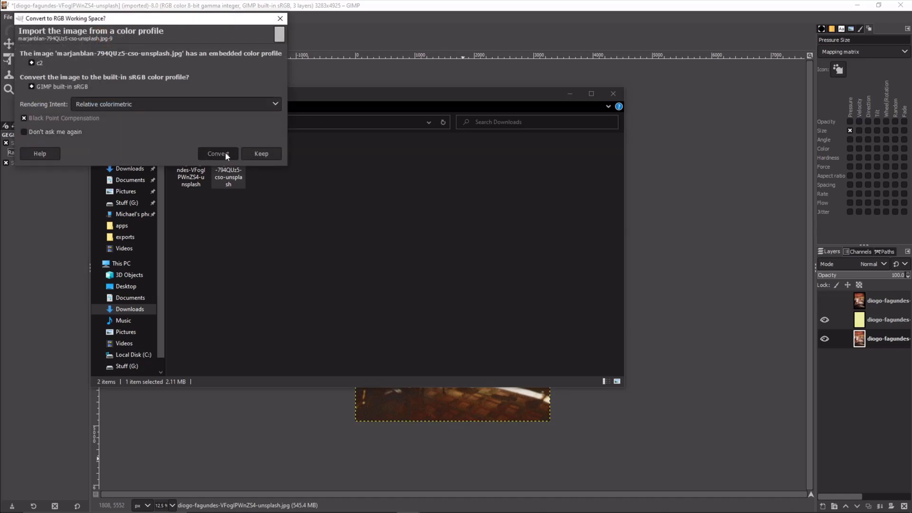
pyautogui.click(226, 152)
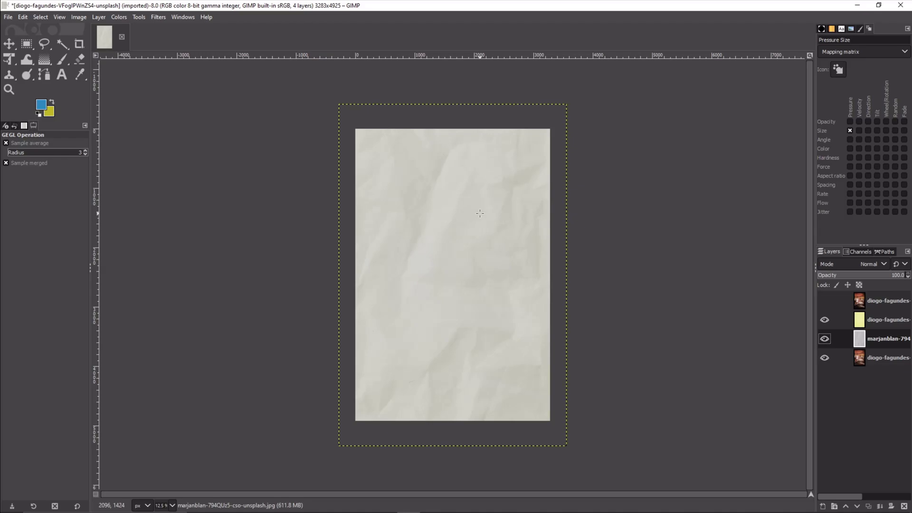
# Step: Use Unified Transform to scale the paper layer to about 87% and position it over the café photo
pyautogui.hotkey('shift', 't')
pyautogui.click(480, 213)
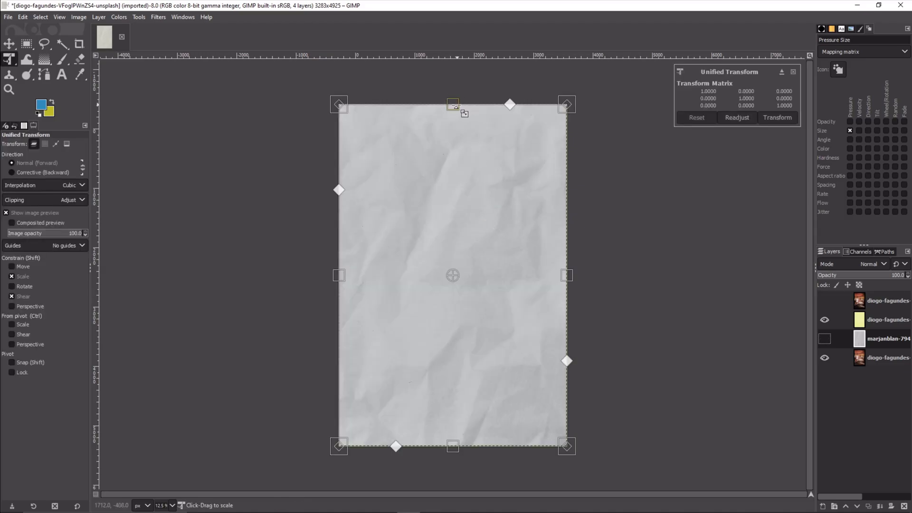
pyautogui.moveTo(453, 109); pyautogui.dragTo(452, 129)
pyautogui.moveTo(452, 416)
pyautogui.mouseDown()
pyautogui.moveTo(463, 364)
pyautogui.moveTo(456, 421)
pyautogui.mouseUp()
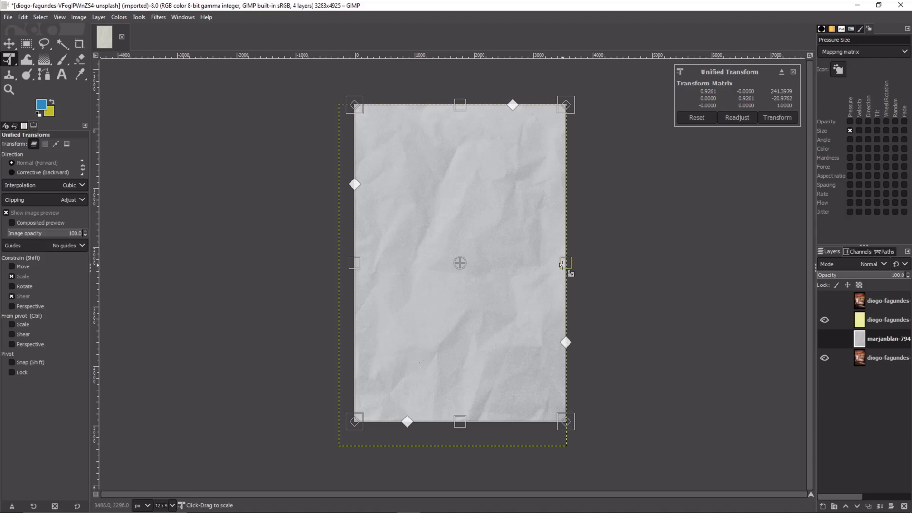
pyautogui.moveTo(567, 267); pyautogui.dragTo(546, 266)
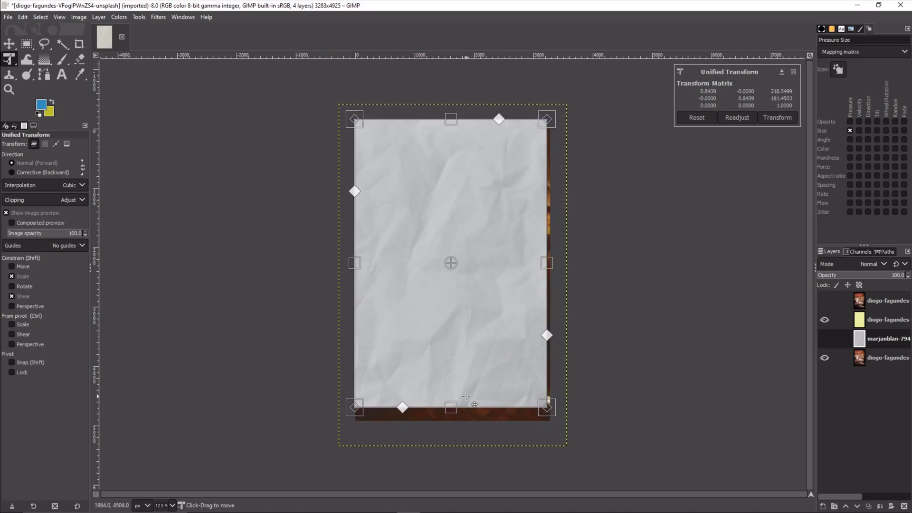
pyautogui.moveTo(459, 413); pyautogui.dragTo(460, 418)
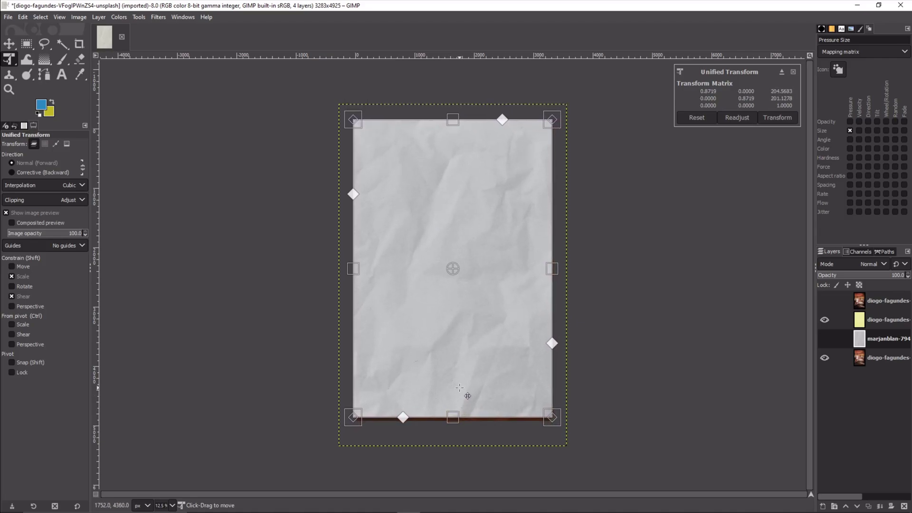
# Step: Set the paper layer's blend mode to Grain merge and move it to the top of the layer stack
pyautogui.click(745, 412)
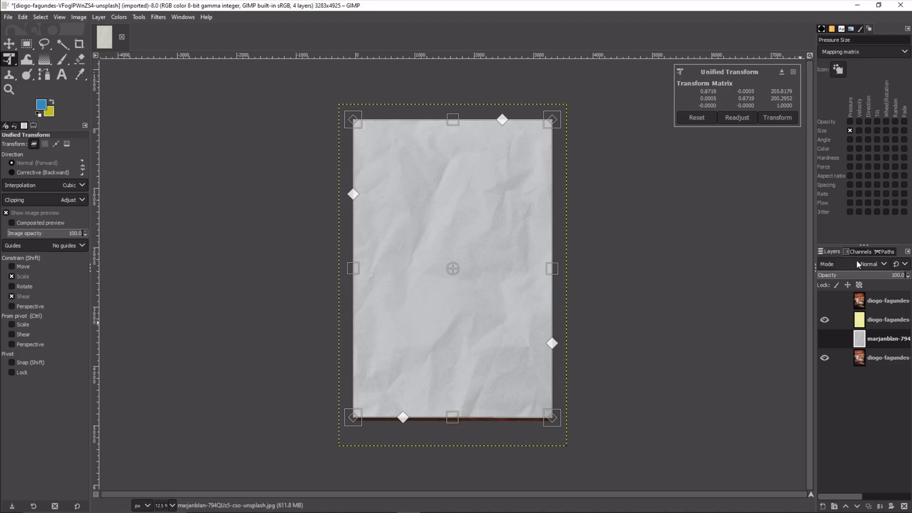
pyautogui.click(859, 264)
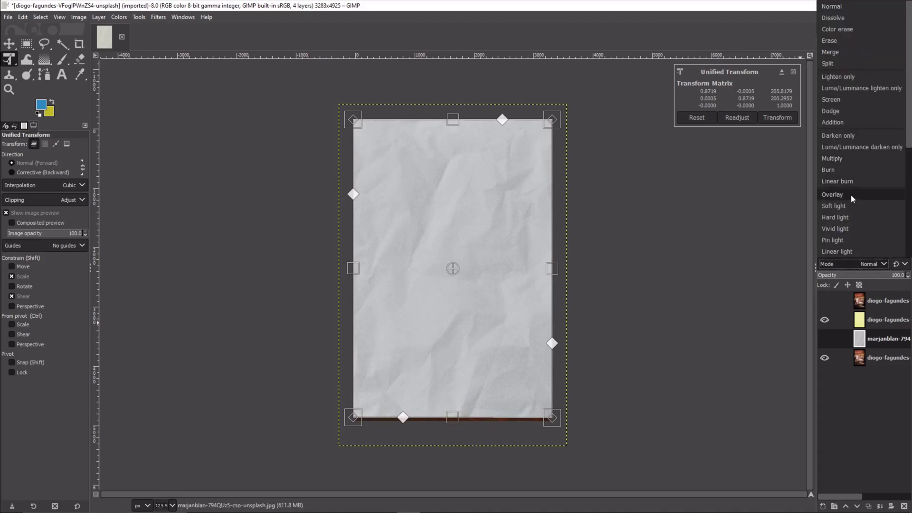
pyautogui.scroll(-5, 865, 227)
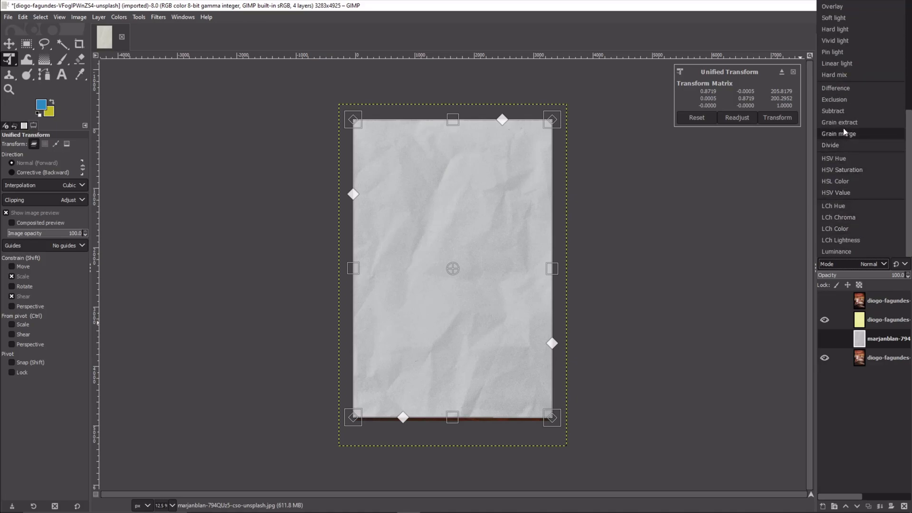
pyautogui.click(860, 136)
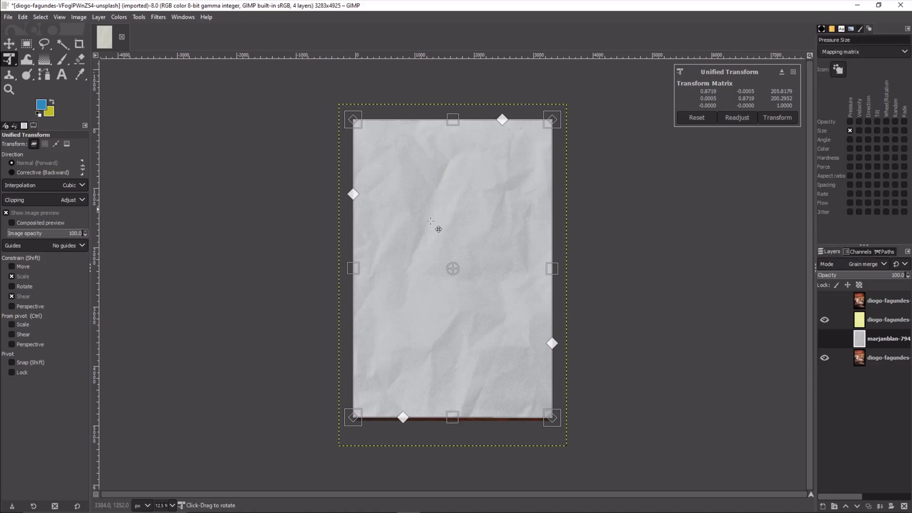
pyautogui.moveTo(889, 340); pyautogui.dragTo(886, 301)
# Step: Finish resizing the paper texture over the photo and make the paper layer active
pyautogui.click(590, 270)
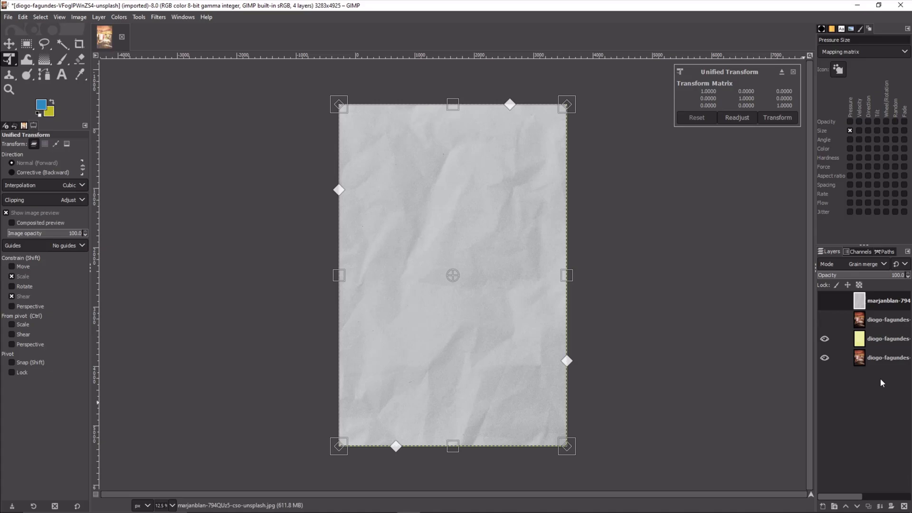
pyautogui.click(887, 358)
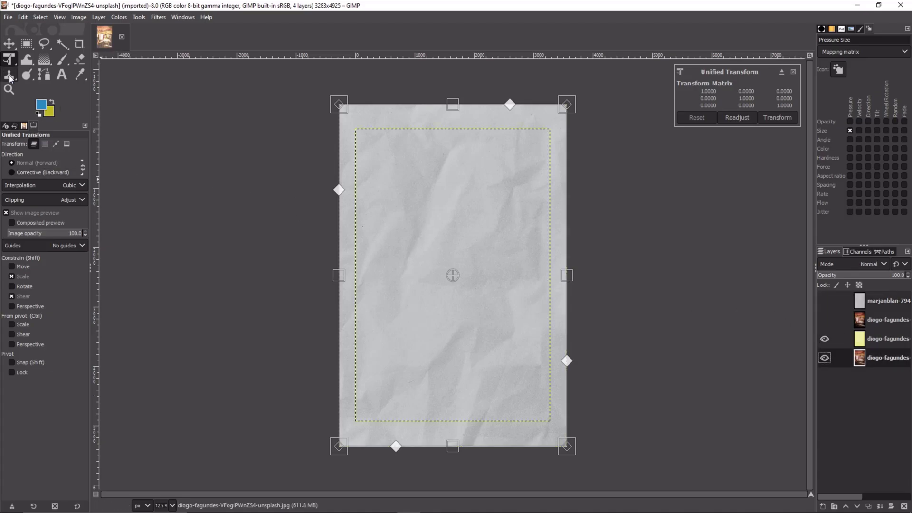
pyautogui.click(9, 44)
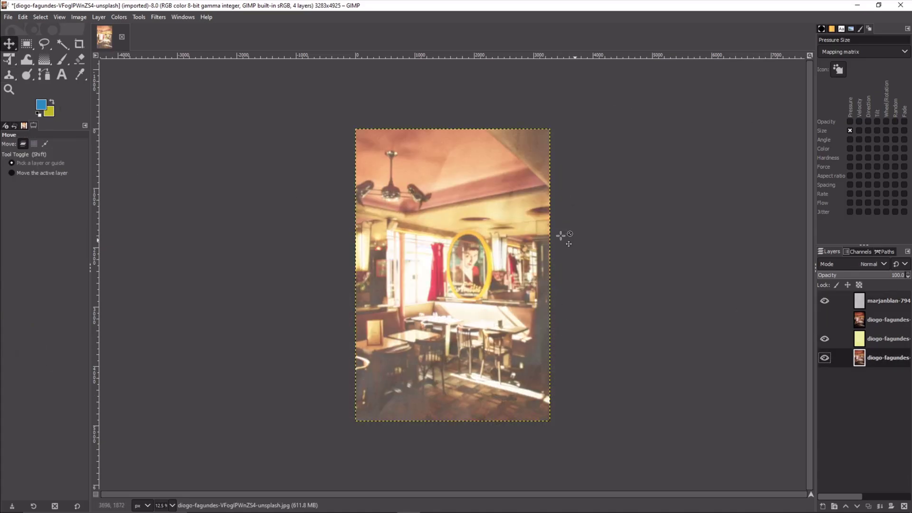
pyautogui.click(894, 303)
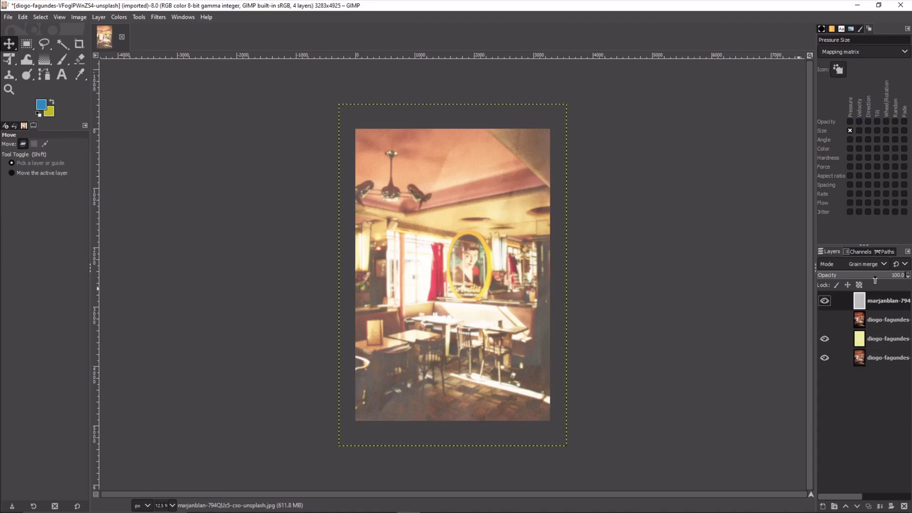
# Step: Lower the paper layer's opacity to 64.9 and make the second photo layer visible again
pyautogui.moveTo(878, 277); pyautogui.dragTo(874, 276)
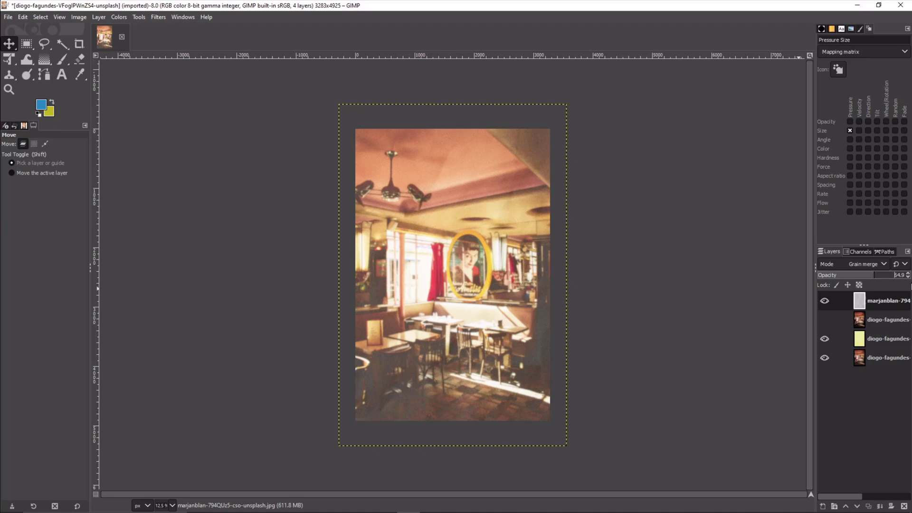
pyautogui.click(826, 320)
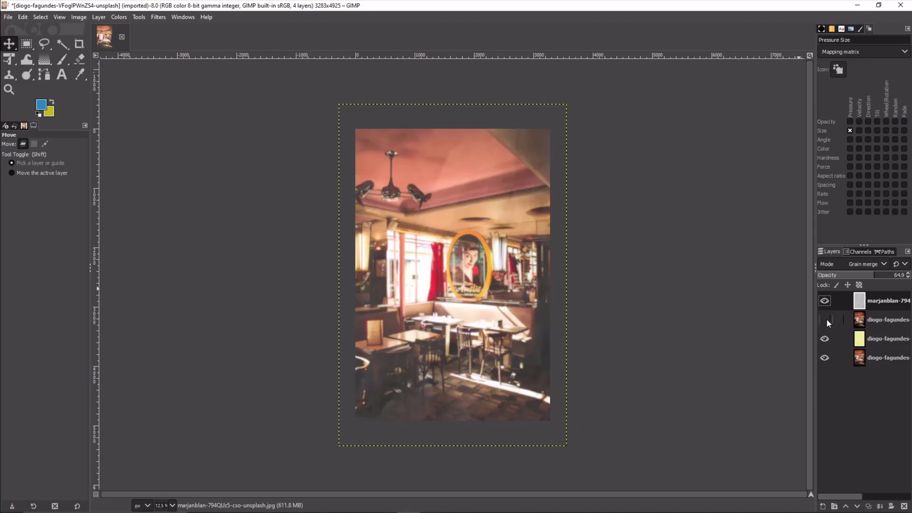
pyautogui.click(827, 319)
pyautogui.click(28, 44)
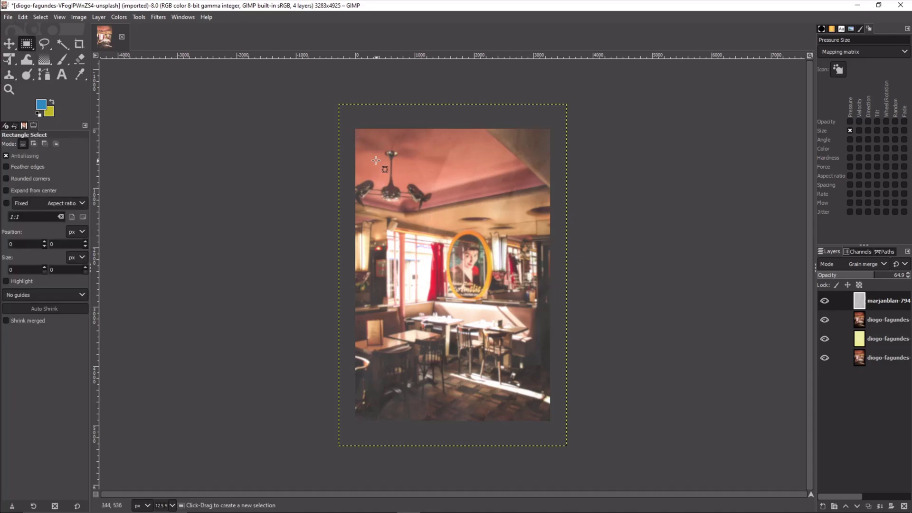
pyautogui.moveTo(373, 147); pyautogui.dragTo(527, 403)
pyautogui.hotkey('ctrl', 'i')
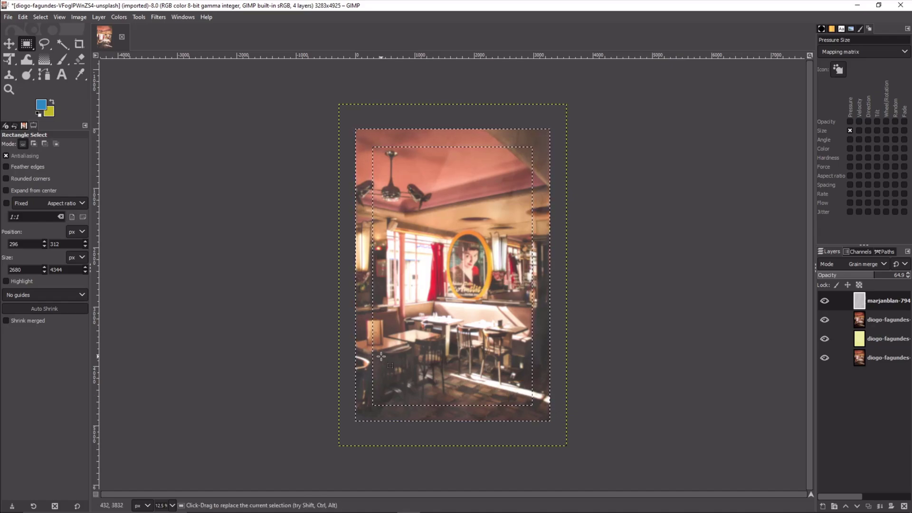
pyautogui.click(41, 18)
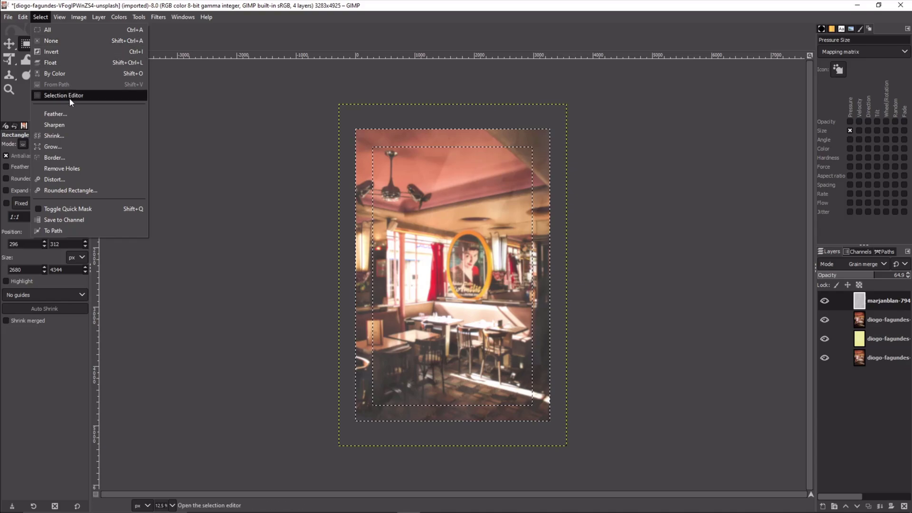
pyautogui.click(69, 114)
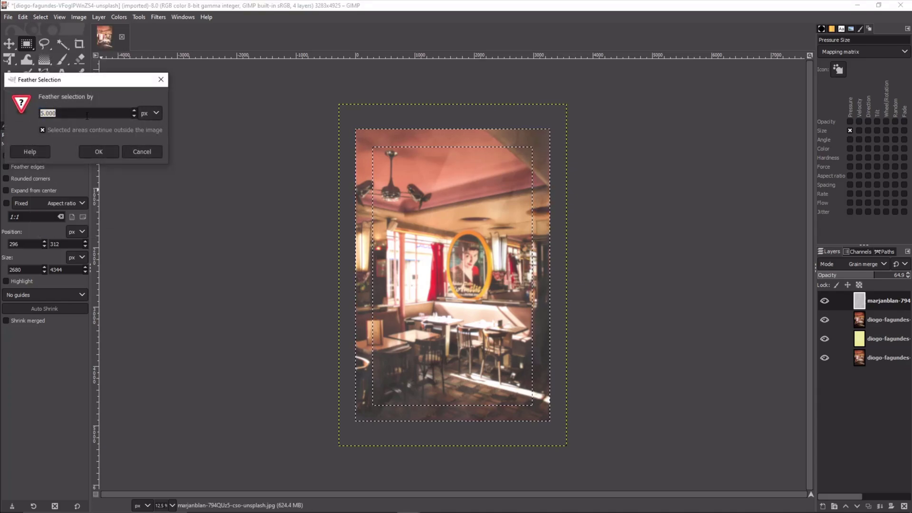
pyautogui.click(81, 113)
pyautogui.press('BackSpace')
pyautogui.press('BackSpace')
pyautogui.press('BackSpace')
pyautogui.press('BackSpace')
pyautogui.write('120')
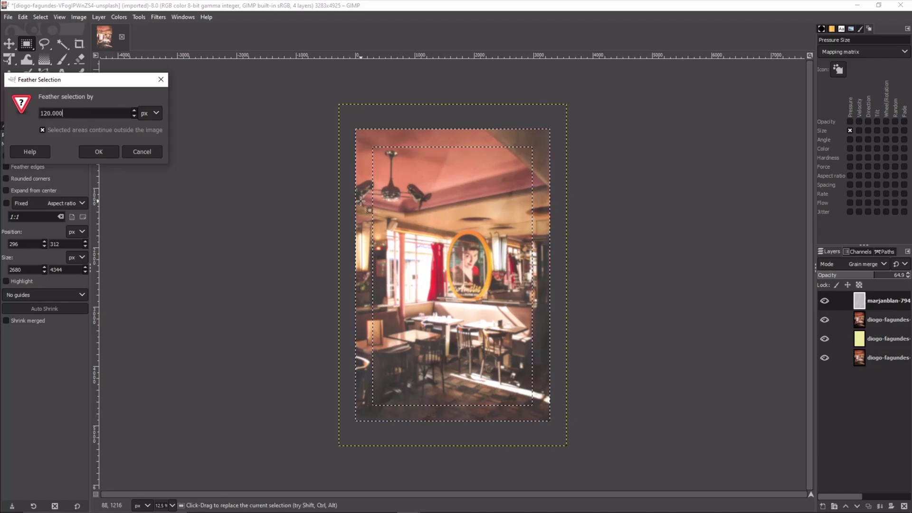
pyautogui.click(97, 152)
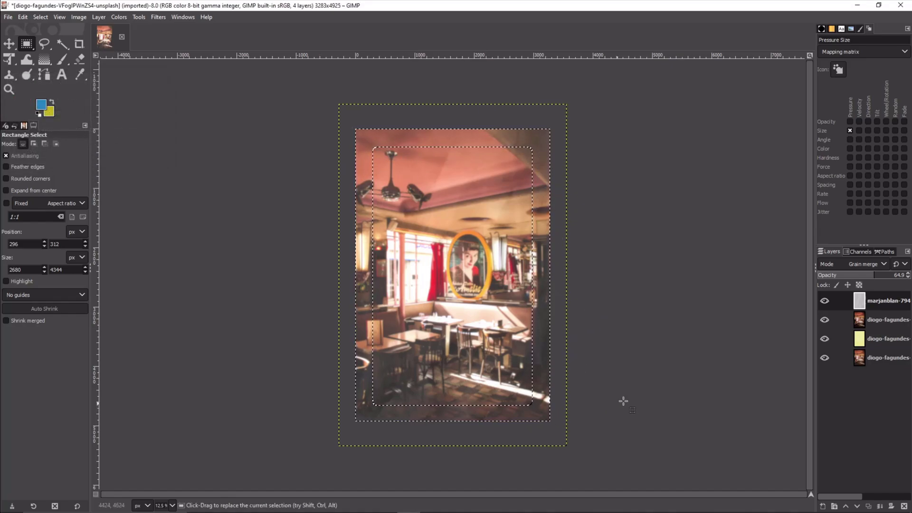
pyautogui.click(644, 392)
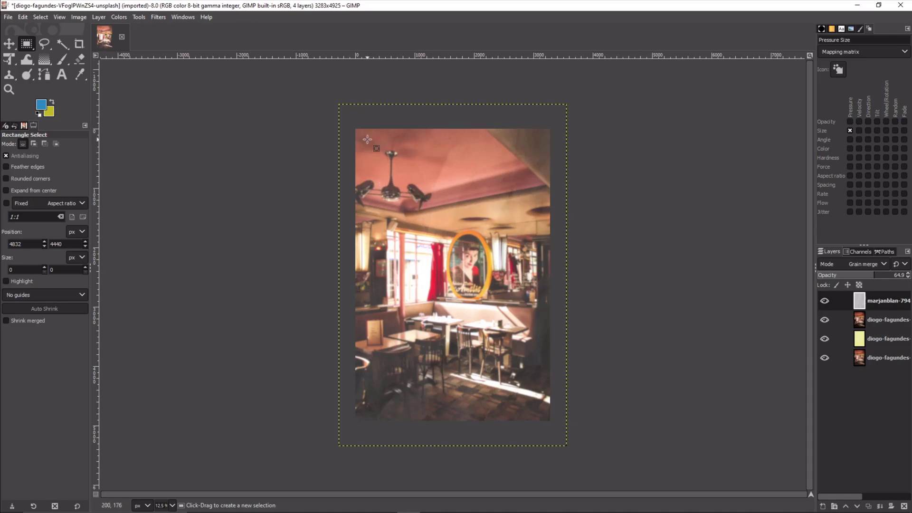
pyautogui.moveTo(368, 139); pyautogui.dragTo(540, 405)
pyautogui.press('Return')
pyautogui.hotkey('ctrl', 'i')
pyautogui.click(40, 17)
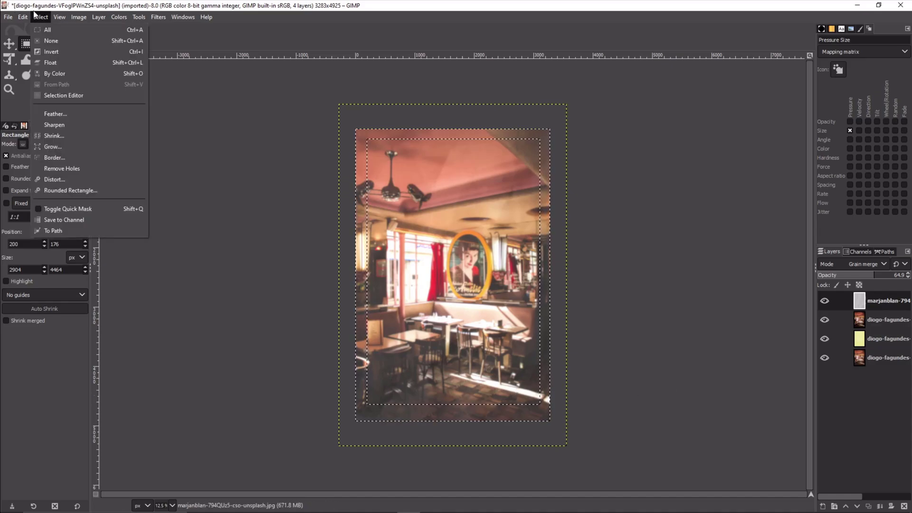
pyautogui.click(24, 18)
pyautogui.click(24, 18)
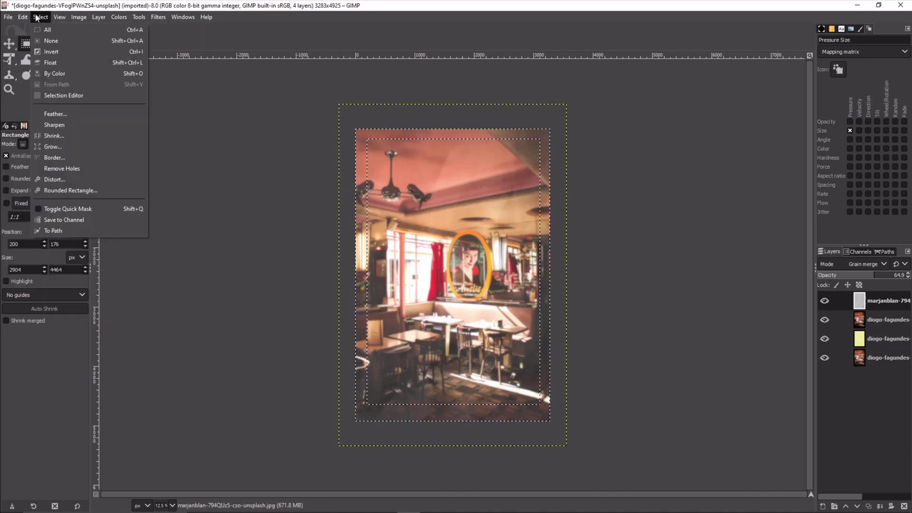
pyautogui.moveTo(60, 19)
pyautogui.click(58, 113)
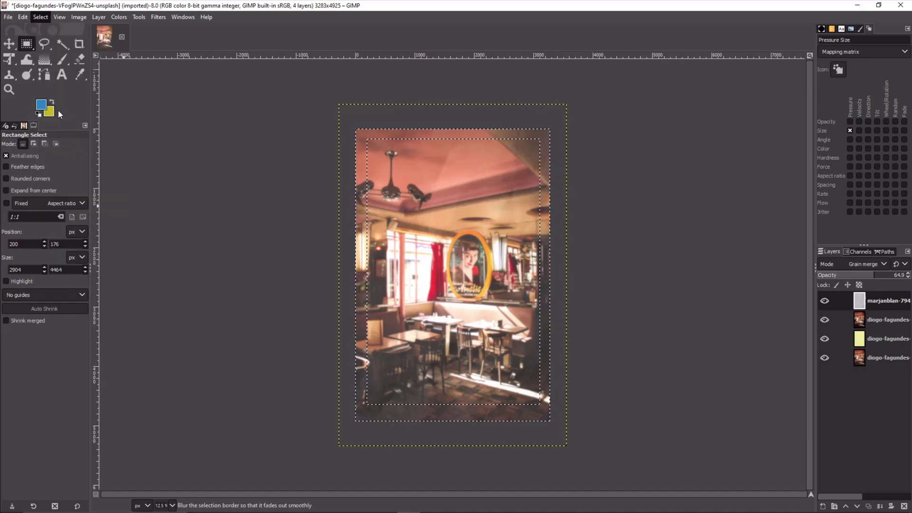
pyautogui.click(148, 114)
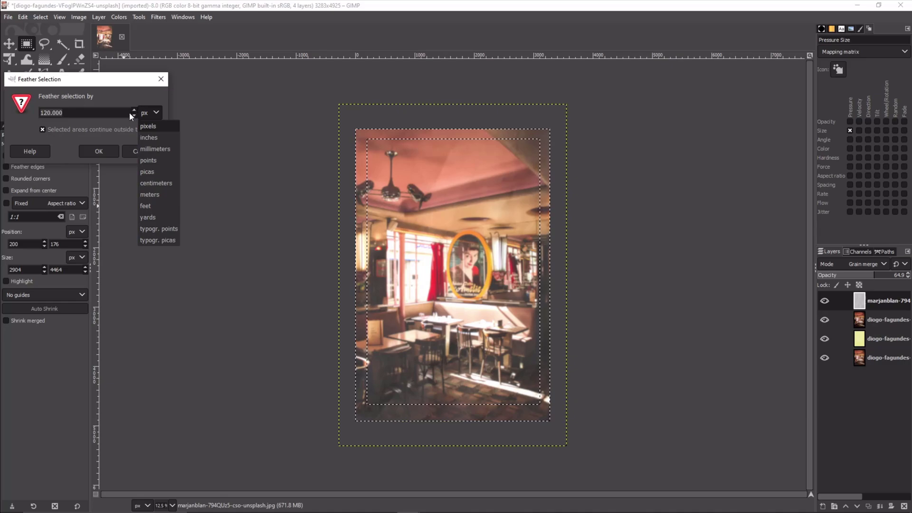
pyautogui.click(99, 124)
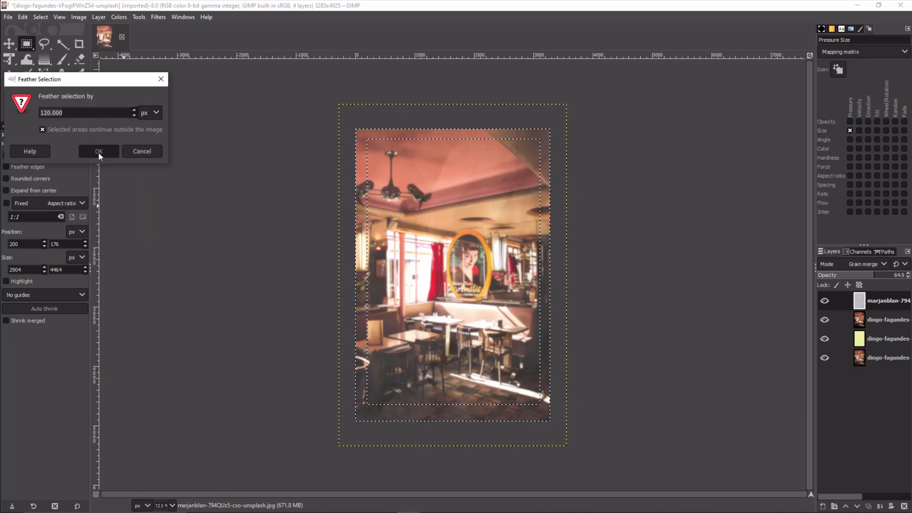
pyautogui.click(98, 152)
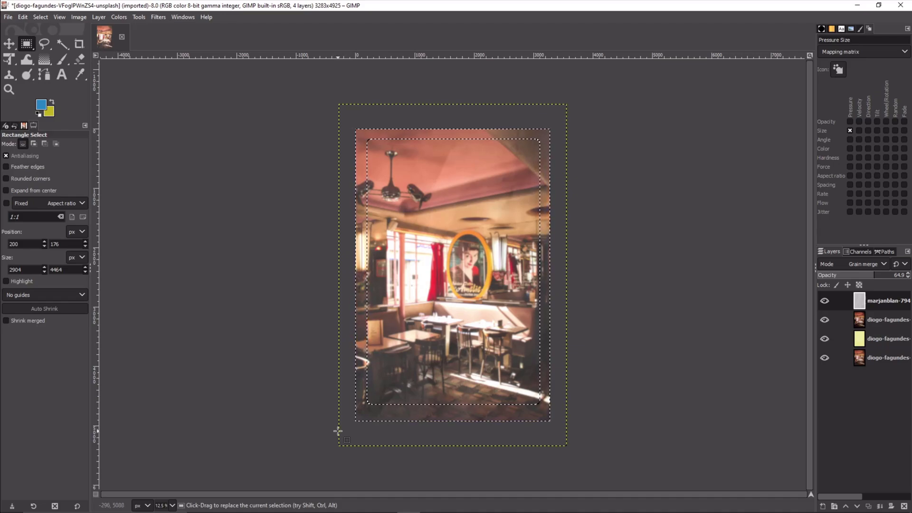
pyautogui.click(757, 253)
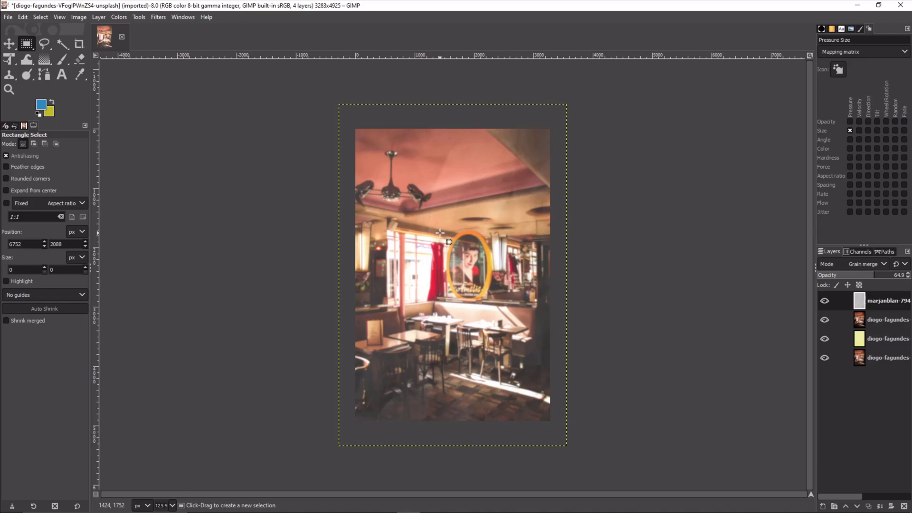
# Step: Export the image to Downloads as Old.jpg with JPEG quality 90
pyautogui.click(21, 17)
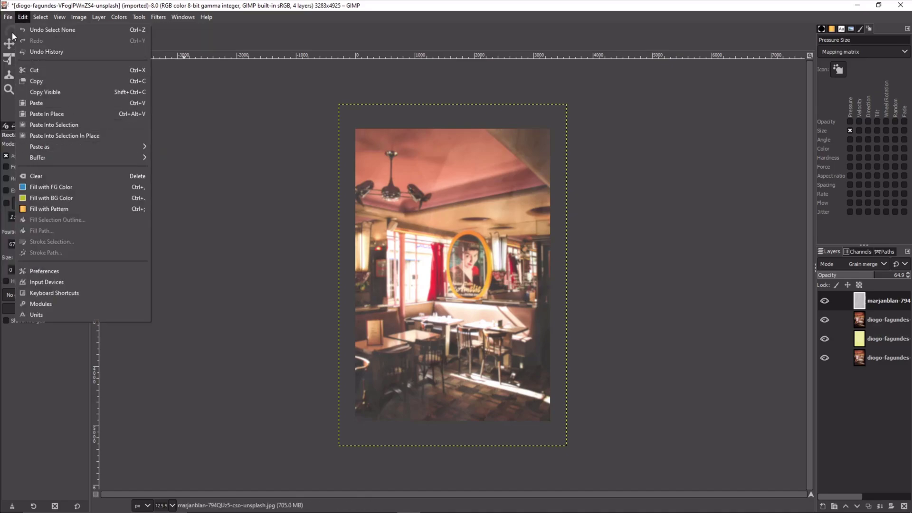
pyautogui.click(43, 168)
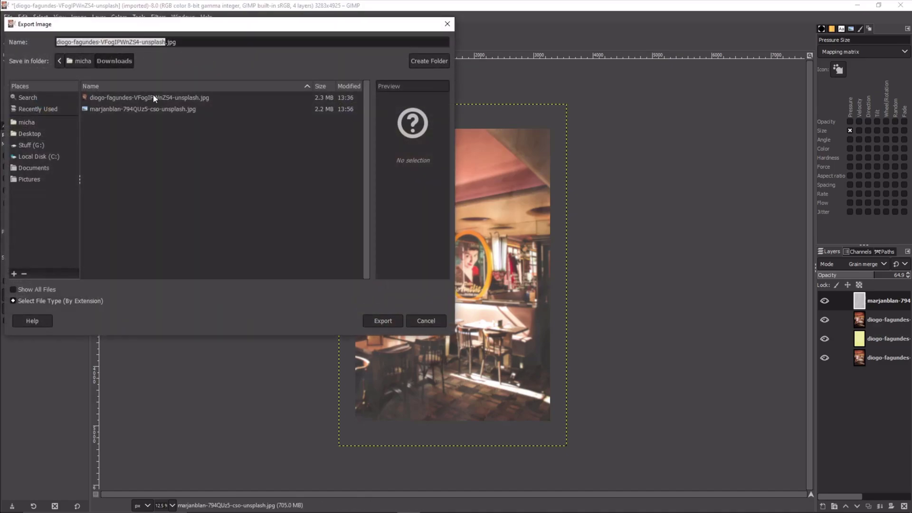
pyautogui.write('test')
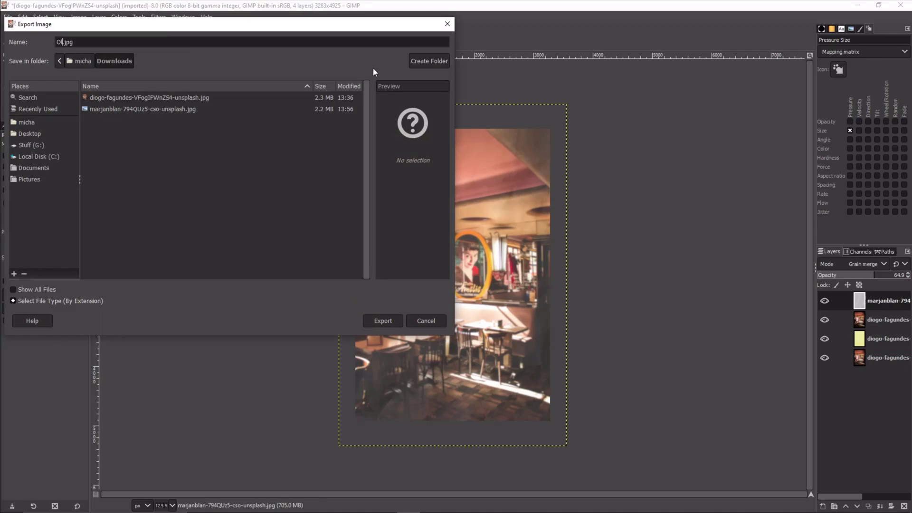
pyautogui.press('Return')
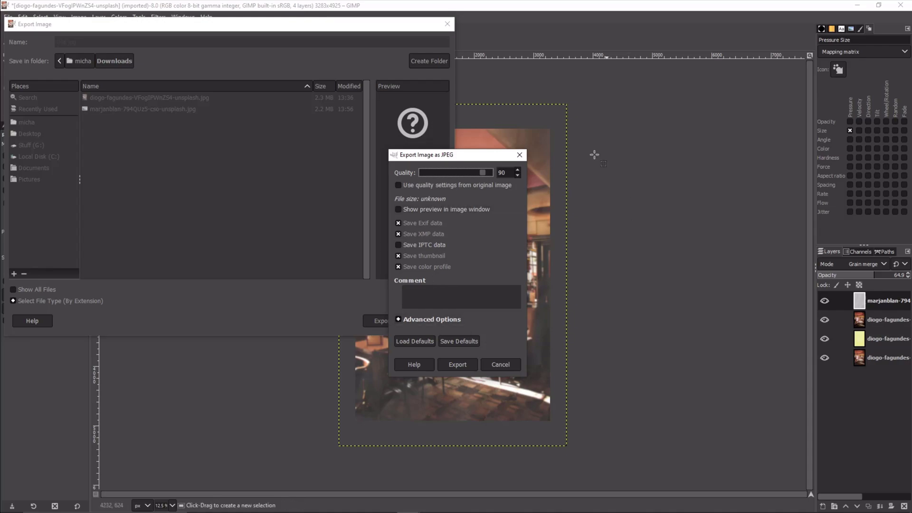
pyautogui.click(459, 365)
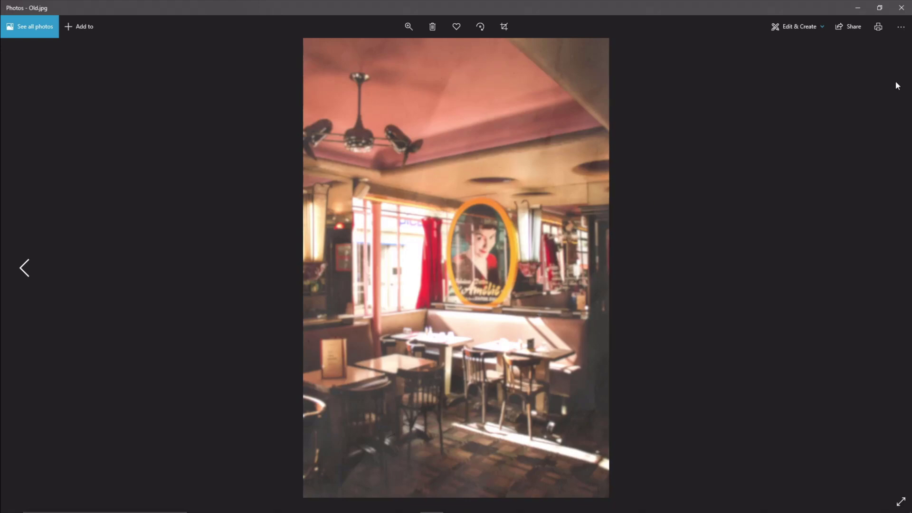
# Step: Close the Photos preview of Old.jpg and the Downloads window to return to GIMP
pyautogui.click(901, 8)
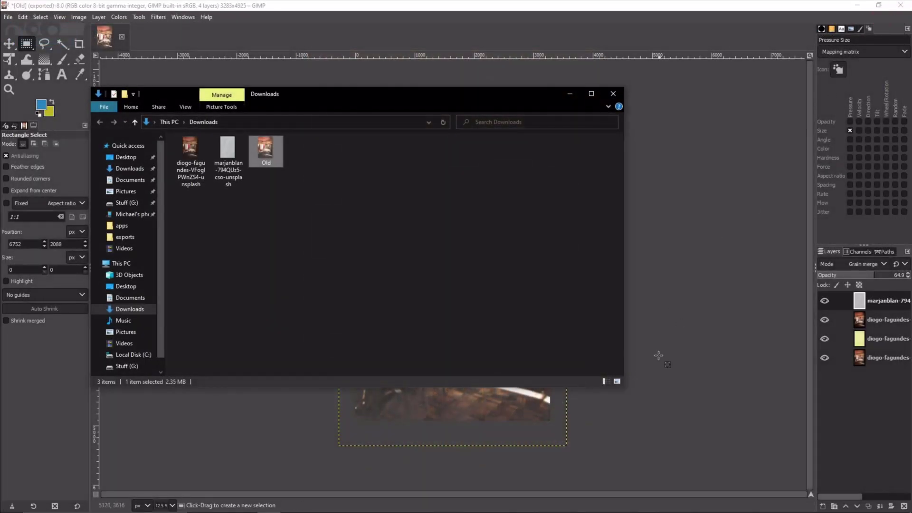
pyautogui.click(710, 389)
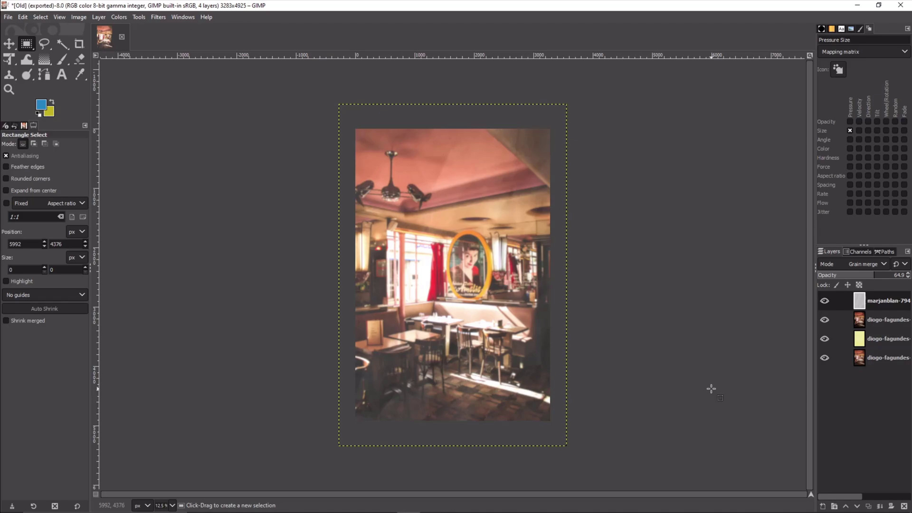